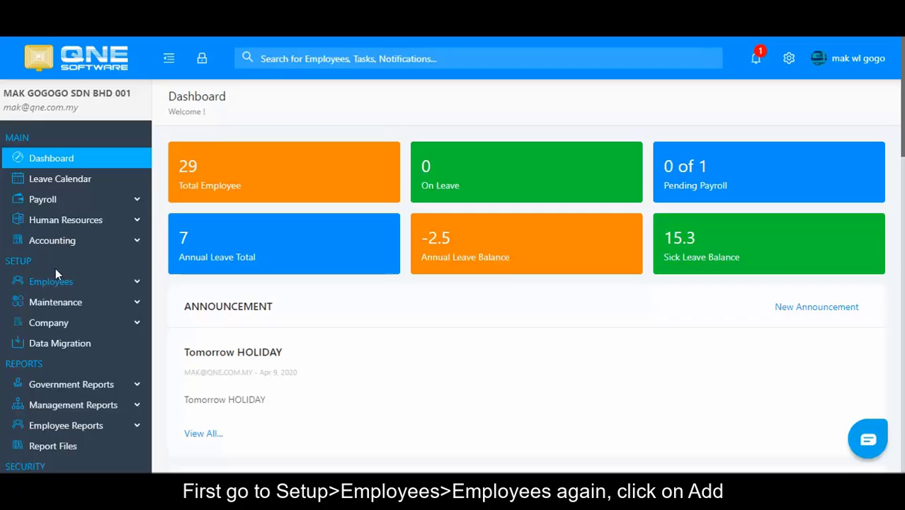
Step: Open the Employees list under Setup in the sidebar
{"action": "left_click", "coordinate": [55, 286]}
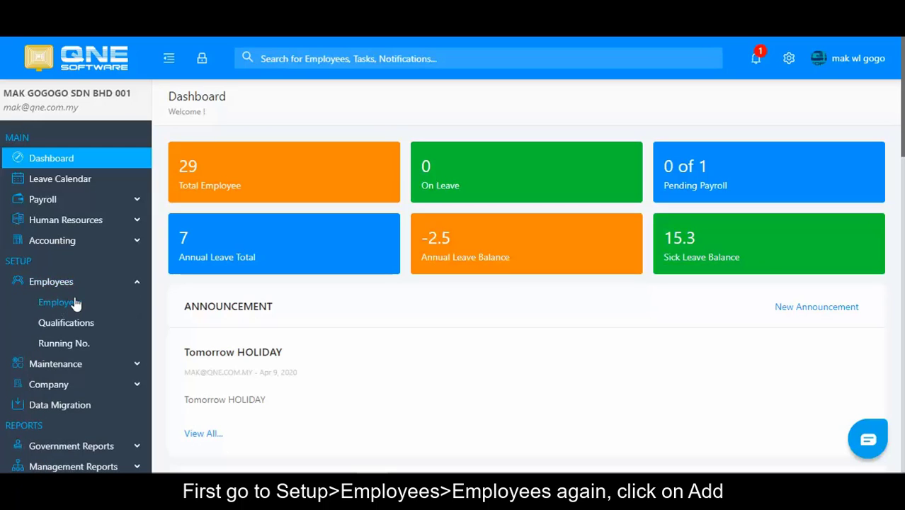
{"action": "left_click", "coordinate": [65, 304]}
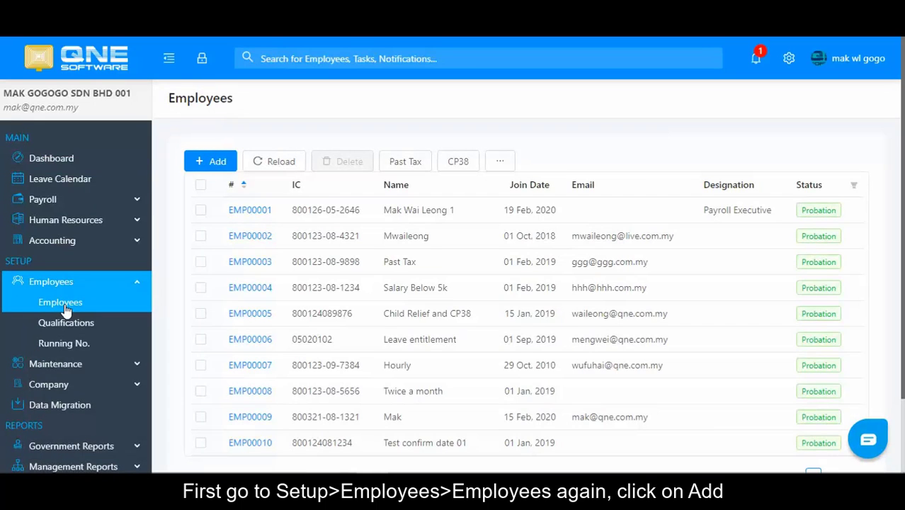
Step: Start a new employee record and upload photo.jpg from the Desktop as its photo
{"action": "left_click", "coordinate": [218, 163]}
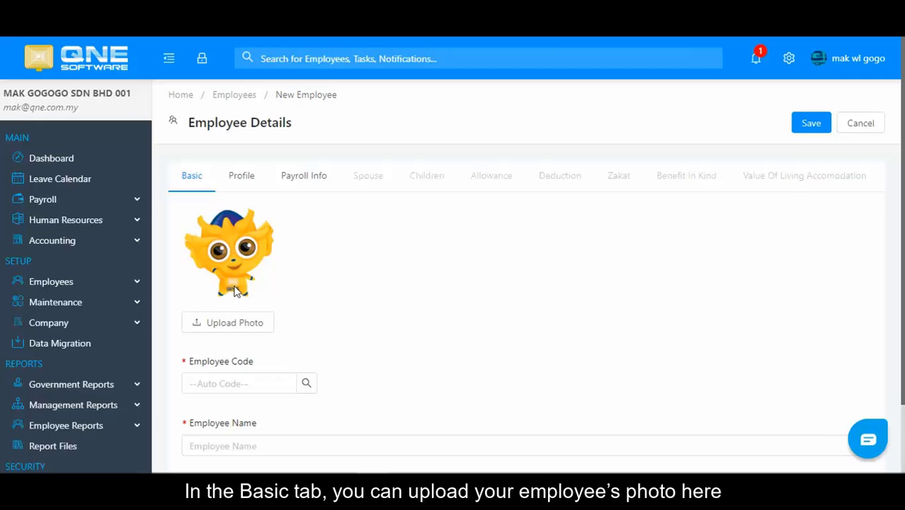
{"action": "left_click", "coordinate": [241, 322]}
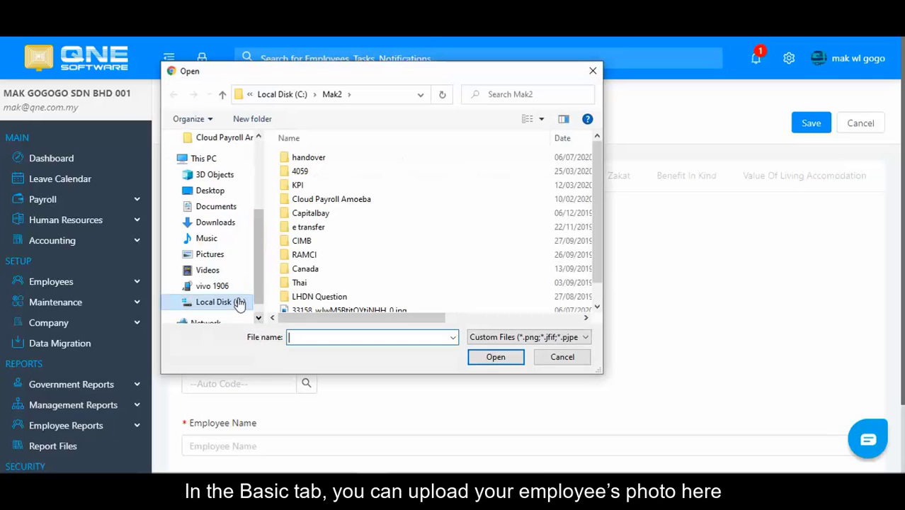
{"action": "scroll", "coordinate": [212, 213], "scroll_direction": "up", "scroll_amount": 1}
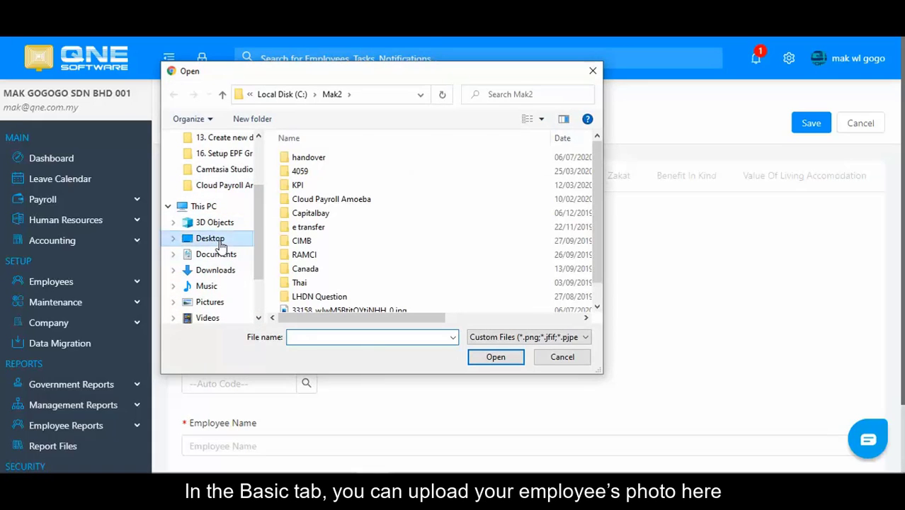
{"action": "left_click", "coordinate": [219, 243]}
{"action": "double_click", "coordinate": [322, 287]}
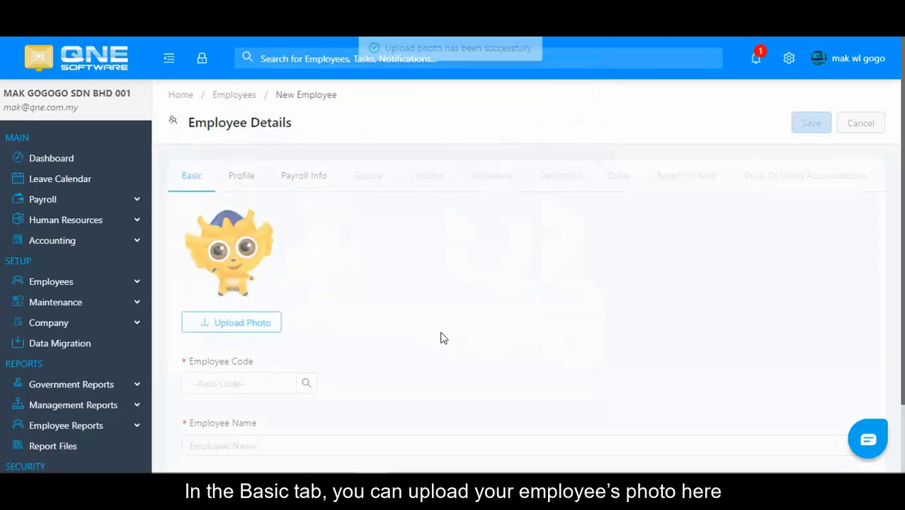
{"action": "scroll", "coordinate": [331, 332], "scroll_direction": "down", "scroll_amount": 1}
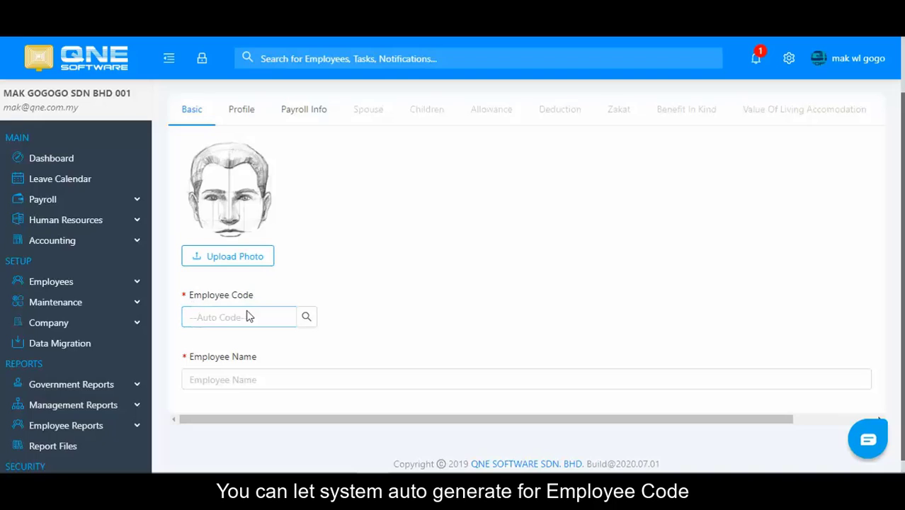
Step: Enter ALI as the employee name
{"action": "left_click", "coordinate": [229, 377]}
{"action": "type", "text": "ALI"}
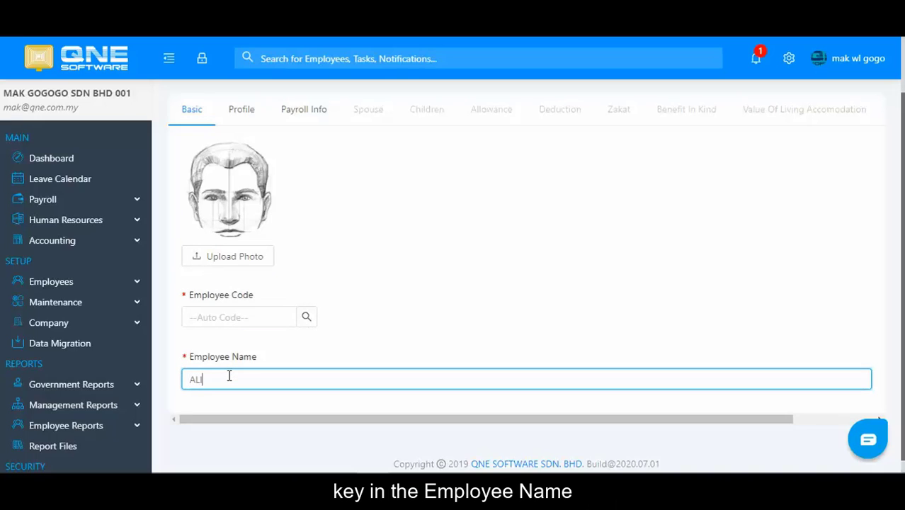
{"action": "left_click", "coordinate": [400, 338]}
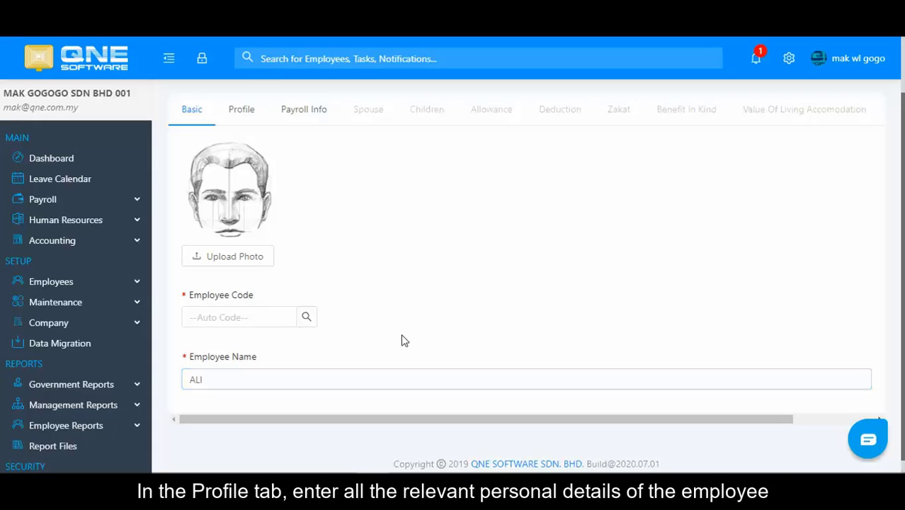
{"action": "scroll", "coordinate": [400, 339], "scroll_direction": "up", "scroll_amount": 2}
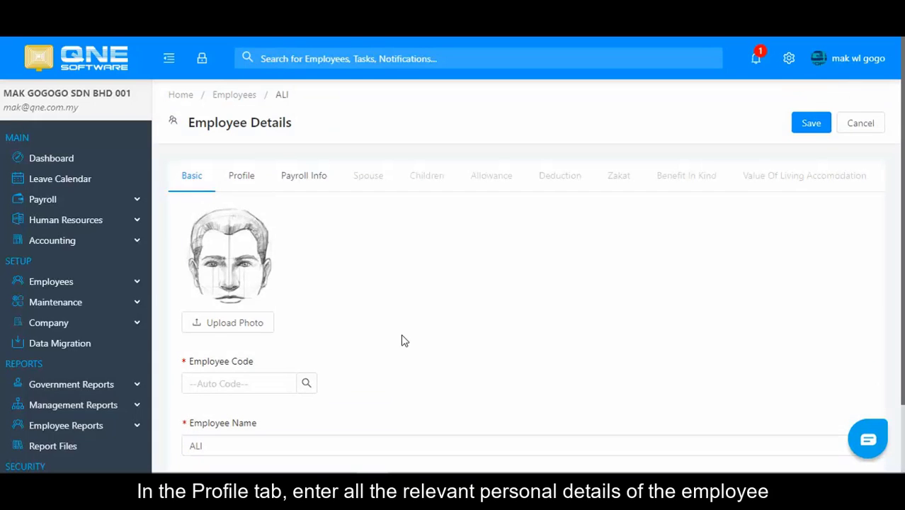
Step: On the Profile tab, set gender Male, enter the new IC number, and marital status Married
{"action": "left_click", "coordinate": [247, 181]}
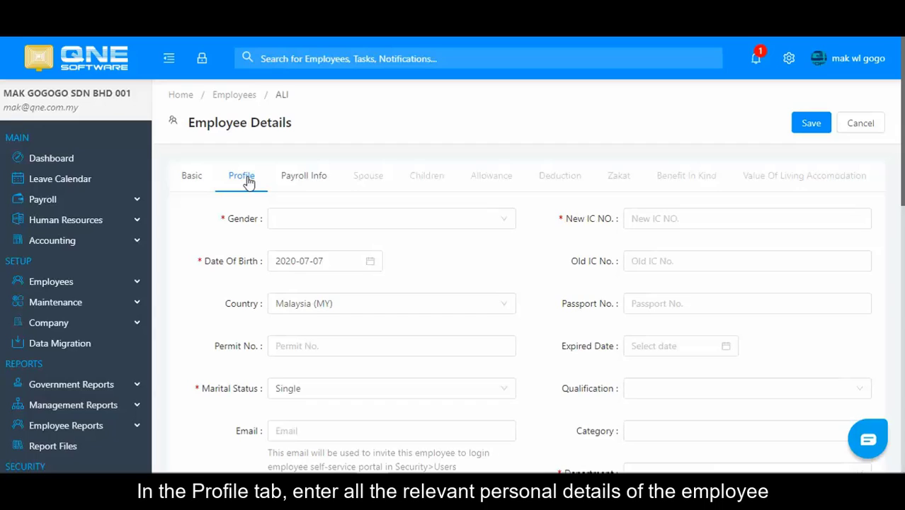
{"action": "left_click", "coordinate": [325, 224]}
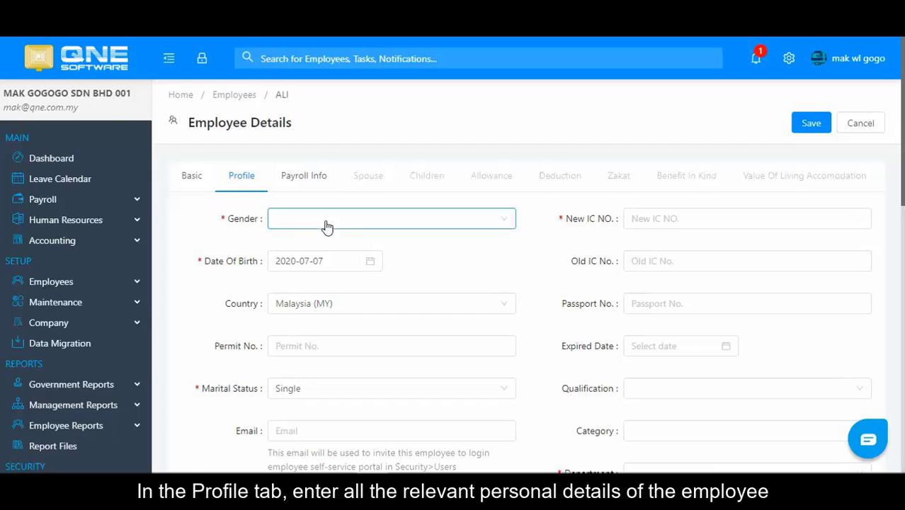
{"action": "left_click", "coordinate": [344, 243]}
{"action": "left_click", "coordinate": [662, 220]}
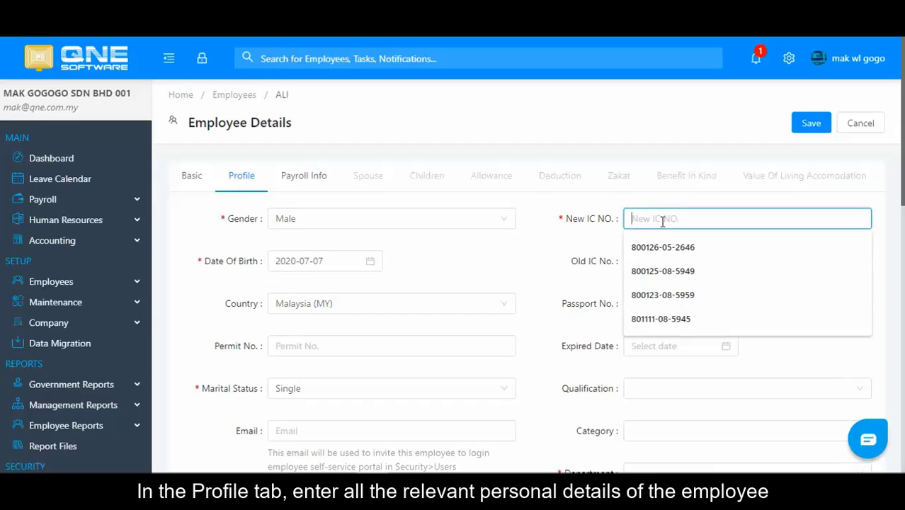
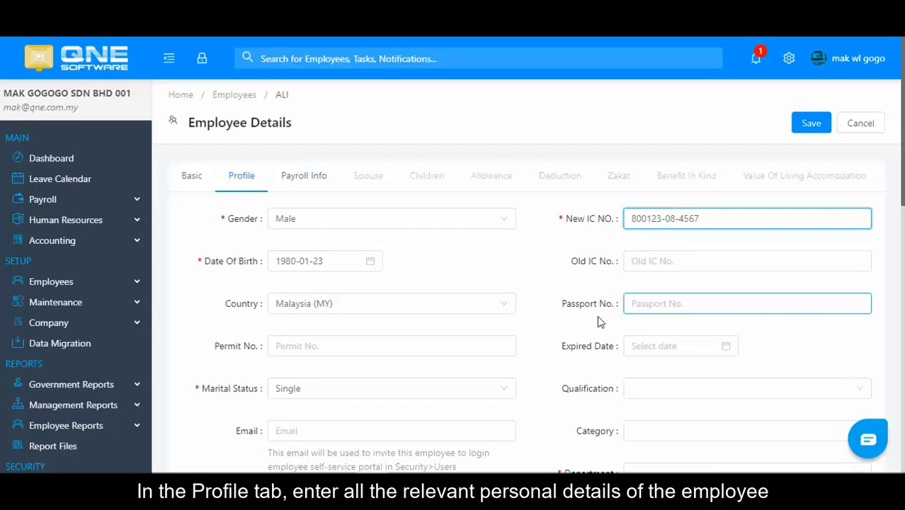
{"action": "left_click", "coordinate": [370, 391]}
{"action": "left_click", "coordinate": [317, 325]}
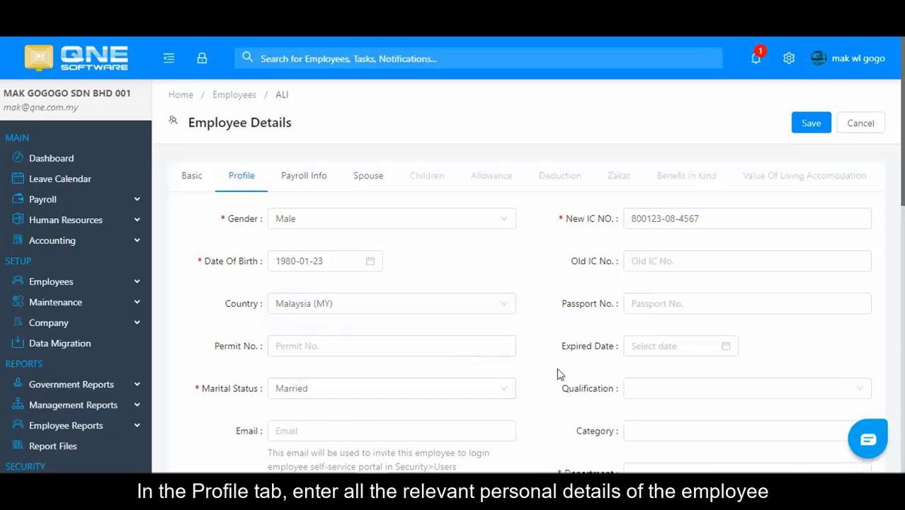
{"action": "scroll", "coordinate": [577, 374], "scroll_direction": "down", "scroll_amount": 2}
Step: Set qualification to SPM and enter the employee's email
{"action": "left_click", "coordinate": [666, 259]}
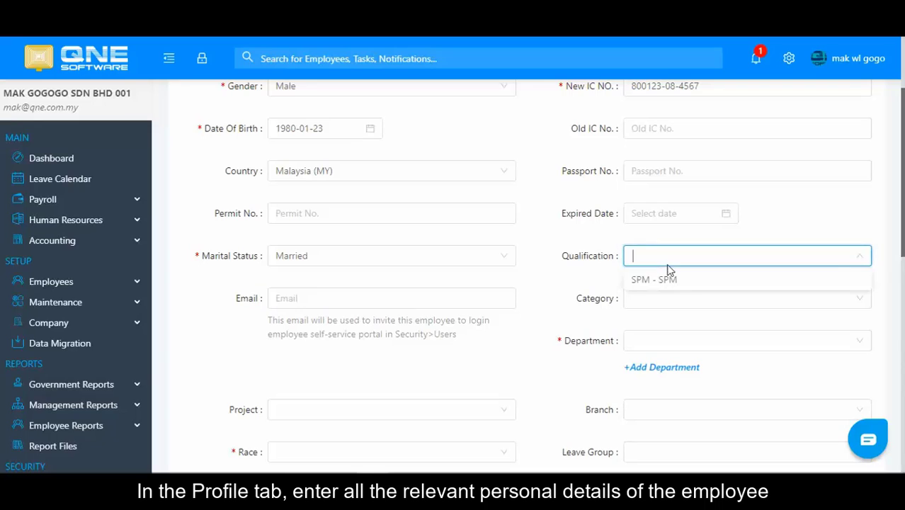
{"action": "left_click", "coordinate": [664, 281]}
{"action": "left_click", "coordinate": [432, 301]}
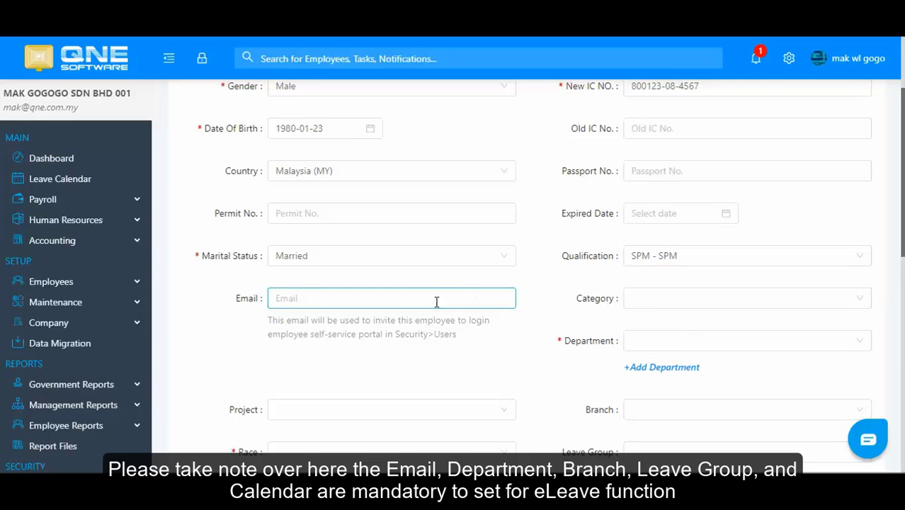
{"action": "type", "text": "test@qne.com.my"}
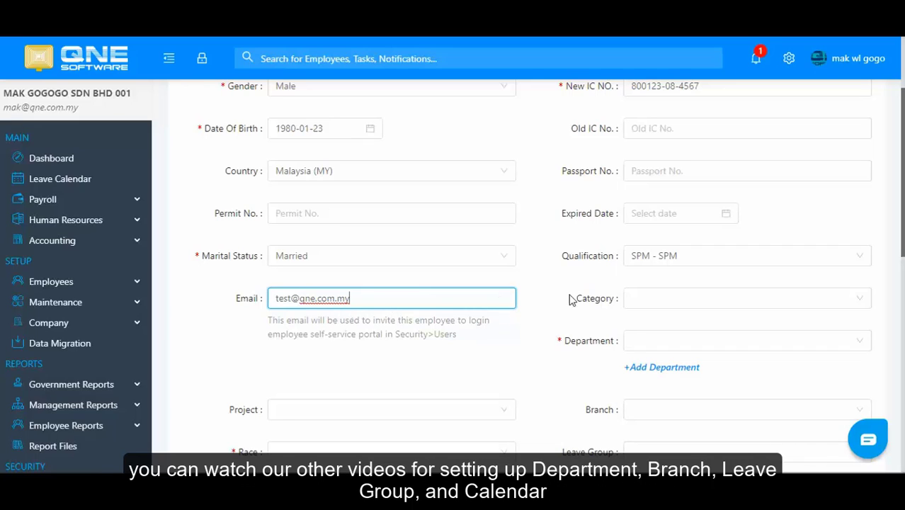
Step: Set department Support, branch KL - Kuala Lumpur, leave group GRP01 and calendar Standard
{"action": "left_click", "coordinate": [653, 343]}
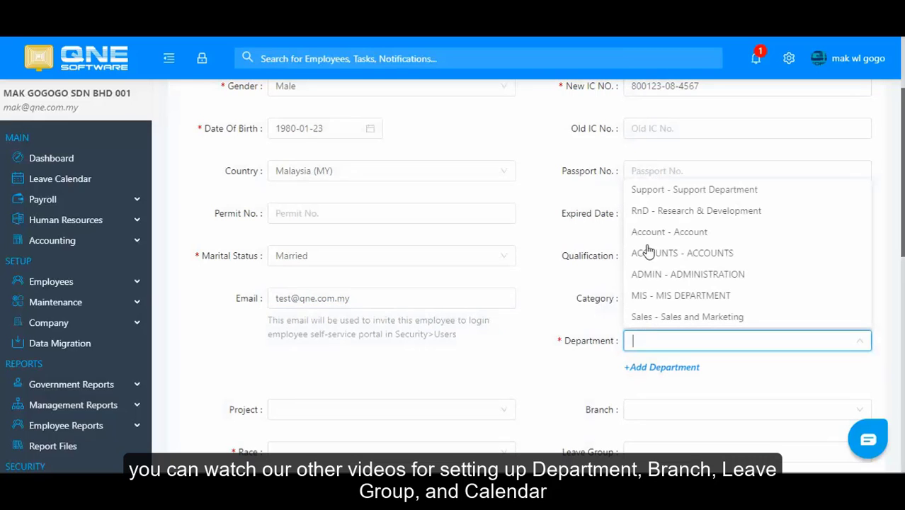
{"action": "left_click", "coordinate": [650, 188]}
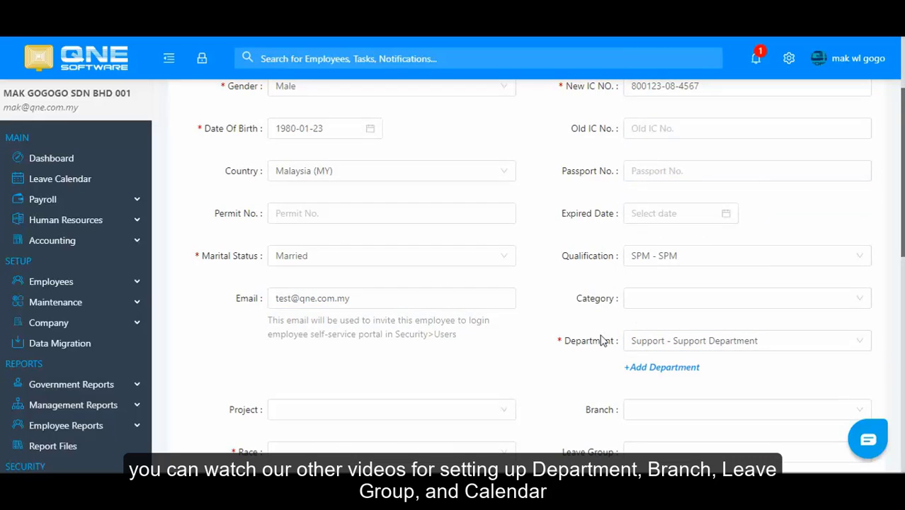
{"action": "scroll", "coordinate": [601, 341], "scroll_direction": "down", "scroll_amount": 1}
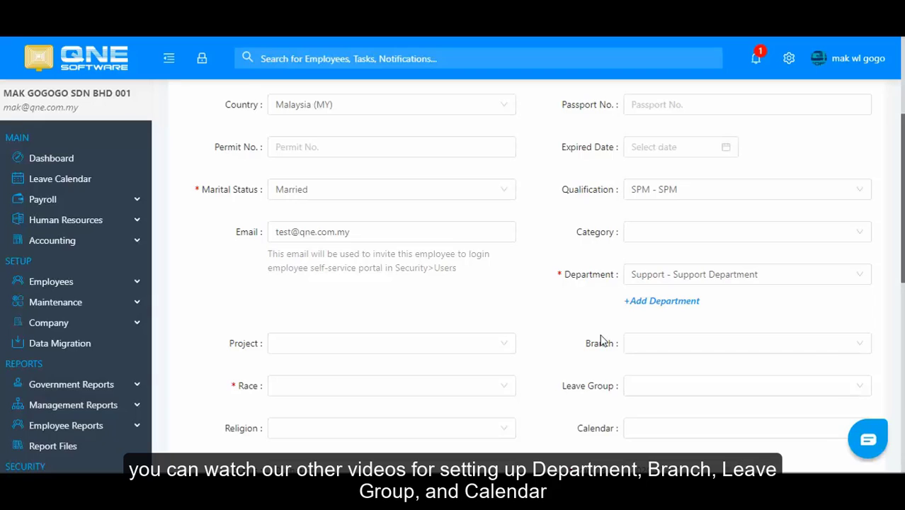
{"action": "left_click", "coordinate": [653, 346]}
{"action": "left_click", "coordinate": [657, 366]}
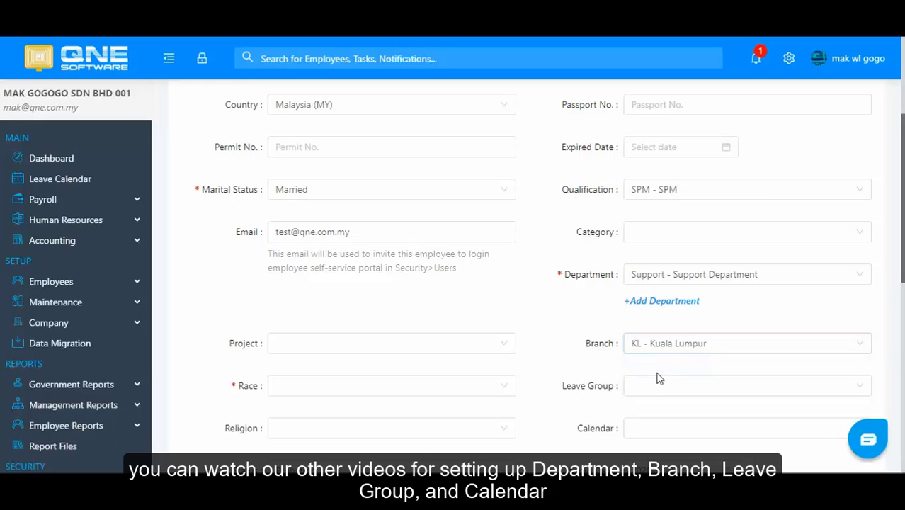
{"action": "left_click", "coordinate": [658, 383]}
{"action": "left_click", "coordinate": [658, 409]}
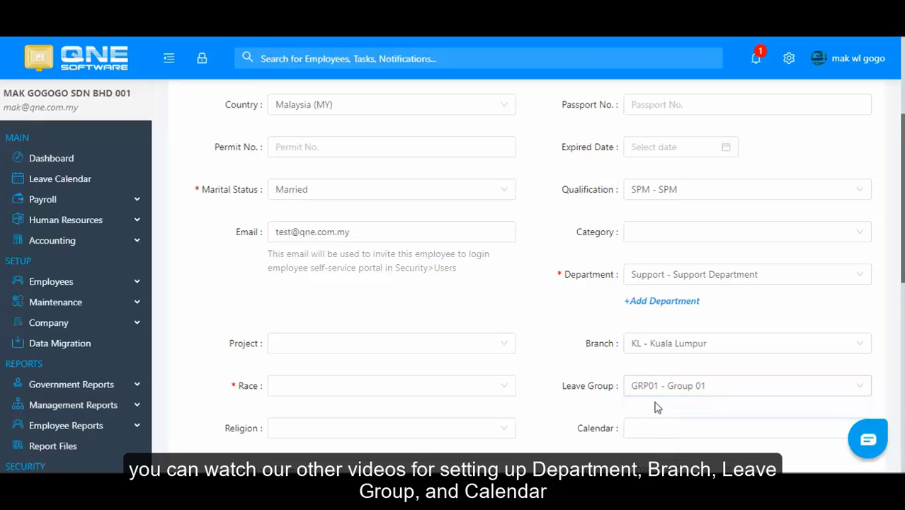
{"action": "scroll", "coordinate": [658, 407], "scroll_direction": "down", "scroll_amount": 1}
{"action": "left_click", "coordinate": [657, 370]}
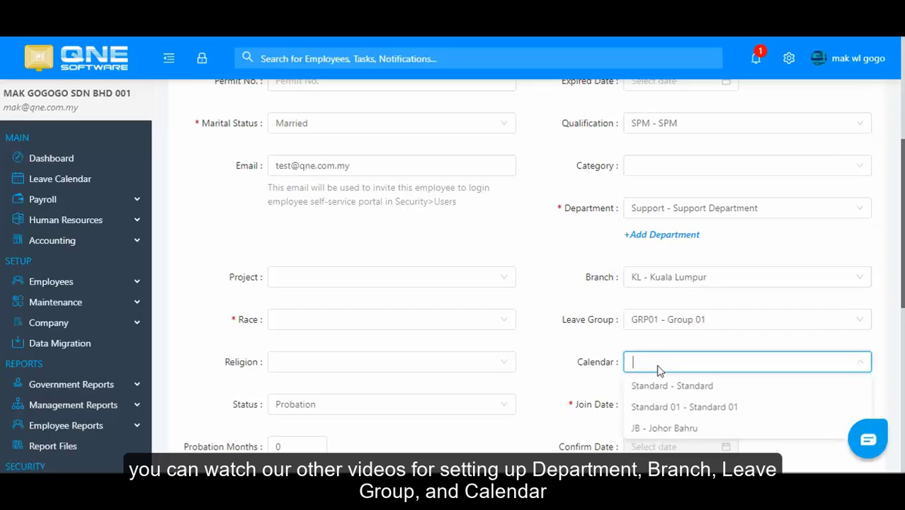
{"action": "left_click", "coordinate": [663, 386]}
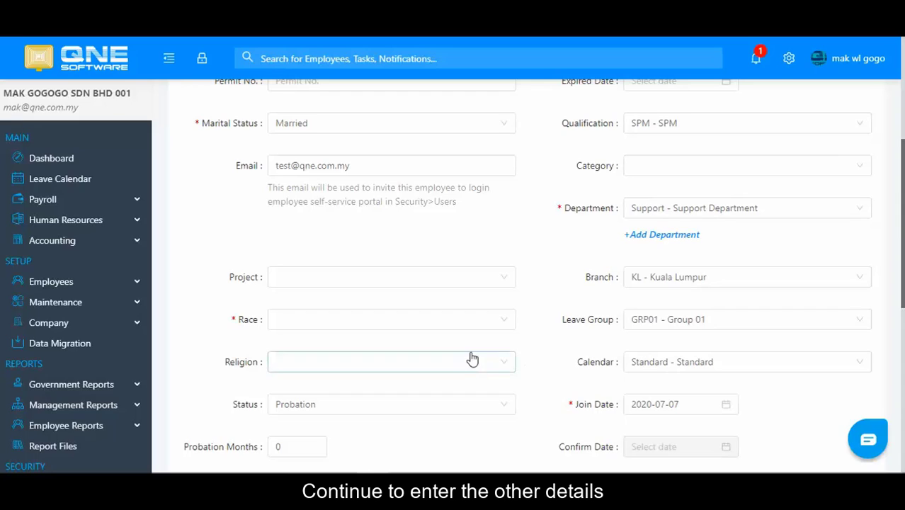
Step: Set the employee's race to Malay
{"action": "left_click", "coordinate": [389, 328]}
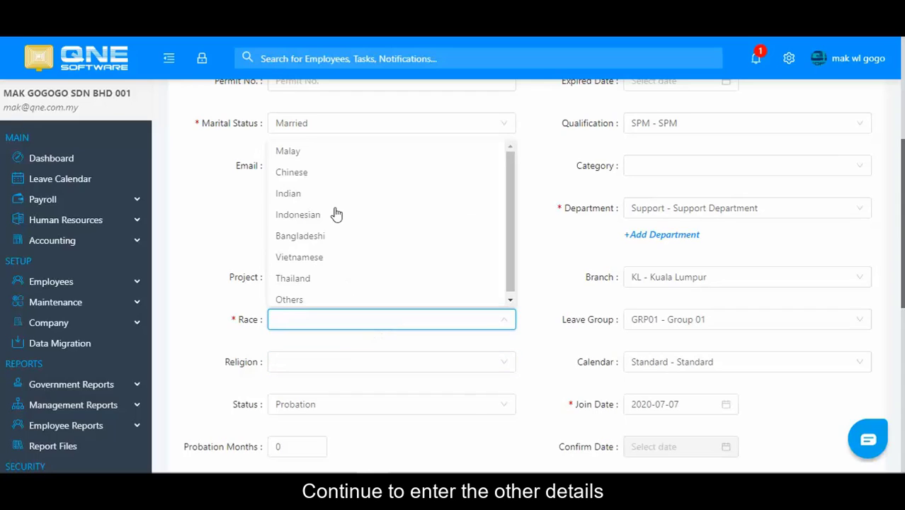
{"action": "left_click", "coordinate": [322, 150]}
{"action": "left_click", "coordinate": [377, 365]}
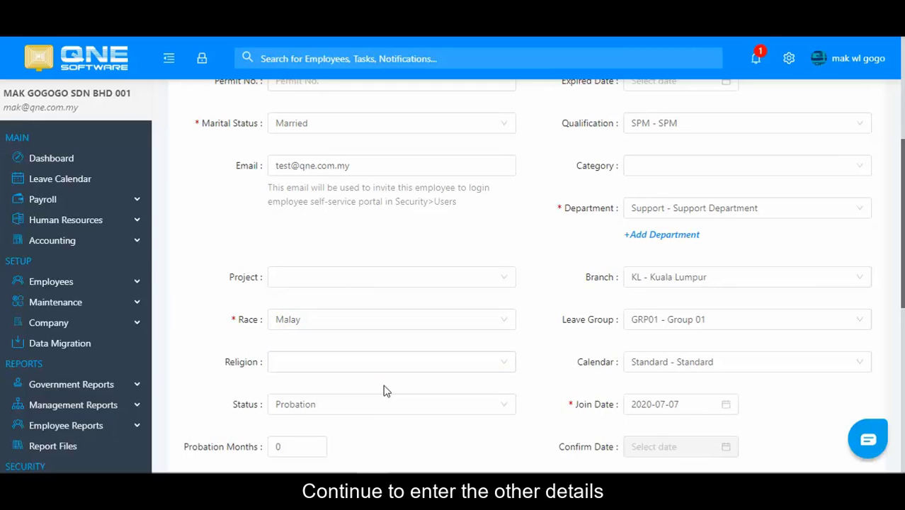
{"action": "scroll", "coordinate": [434, 409], "scroll_direction": "down", "scroll_amount": 2}
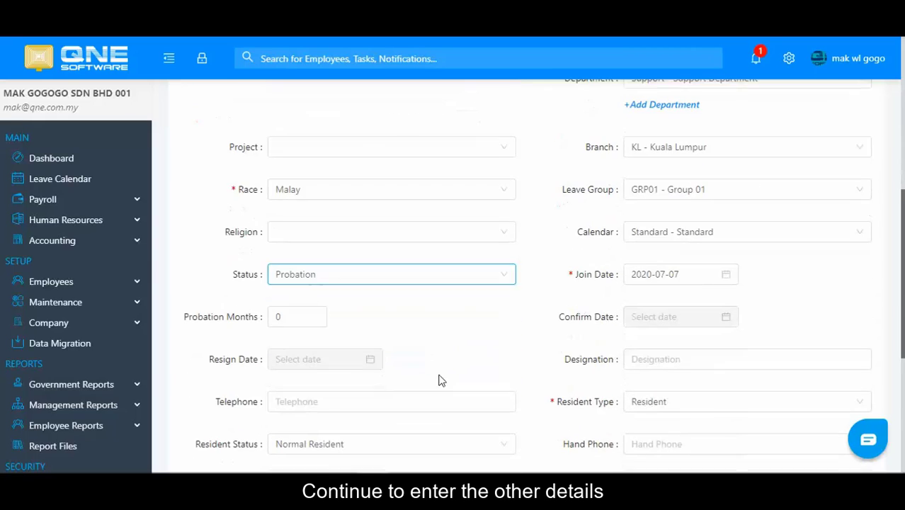
Step: Set the join date to 2020-01-01 using the calendar
{"action": "left_click", "coordinate": [655, 272]}
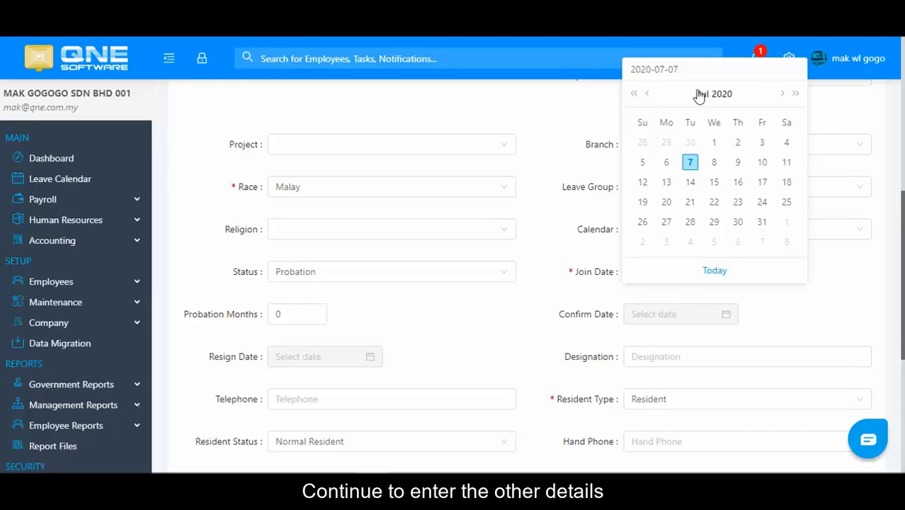
{"action": "left_click", "coordinate": [651, 94]}
{"action": "left_click", "coordinate": [651, 94]}
{"action": "left_click", "coordinate": [651, 94]}
{"action": "left_click", "coordinate": [651, 95]}
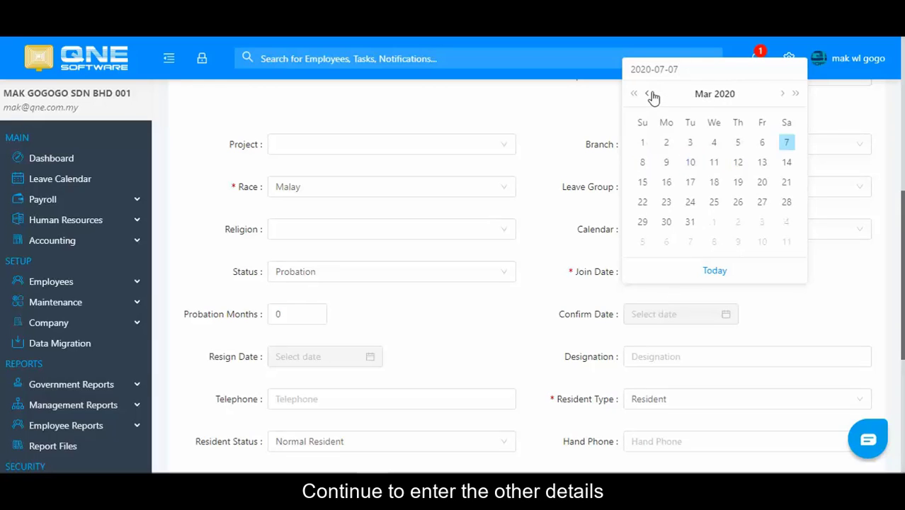
{"action": "left_click", "coordinate": [651, 95]}
{"action": "left_click", "coordinate": [651, 94]}
{"action": "left_click", "coordinate": [714, 144]}
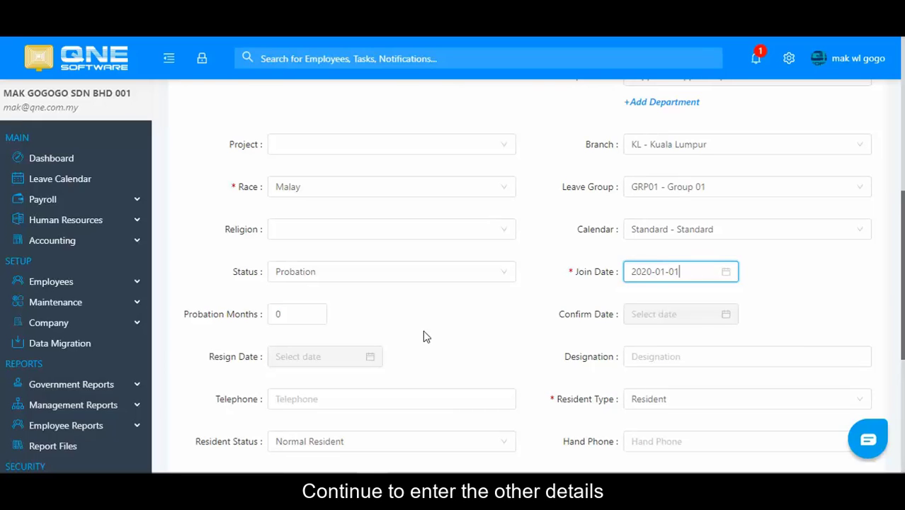
{"action": "scroll", "coordinate": [418, 340], "scroll_direction": "down", "scroll_amount": 1}
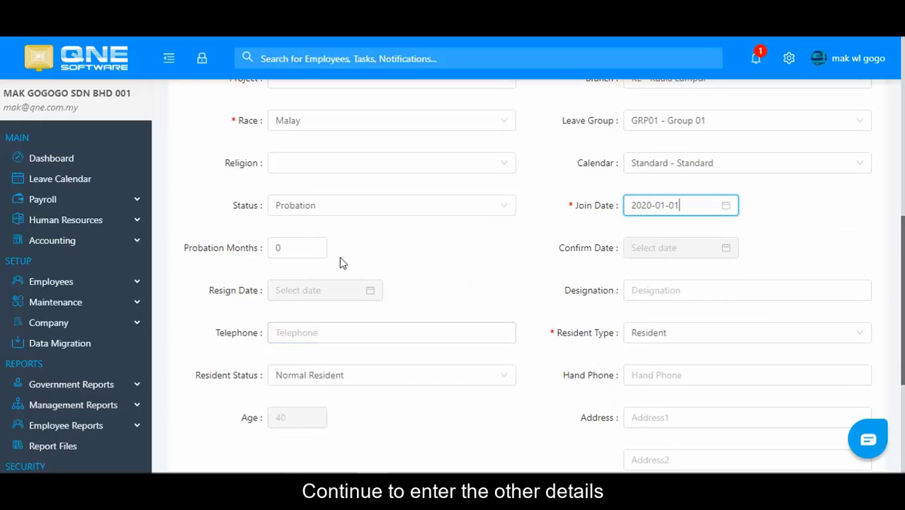
Step: Set probation to 3 months and designation to MANAGER
{"action": "left_click", "coordinate": [297, 247]}
{"action": "left_click_drag", "start_coordinate": [296, 248], "coordinate": [270, 246]}
{"action": "type", "text": "3"}
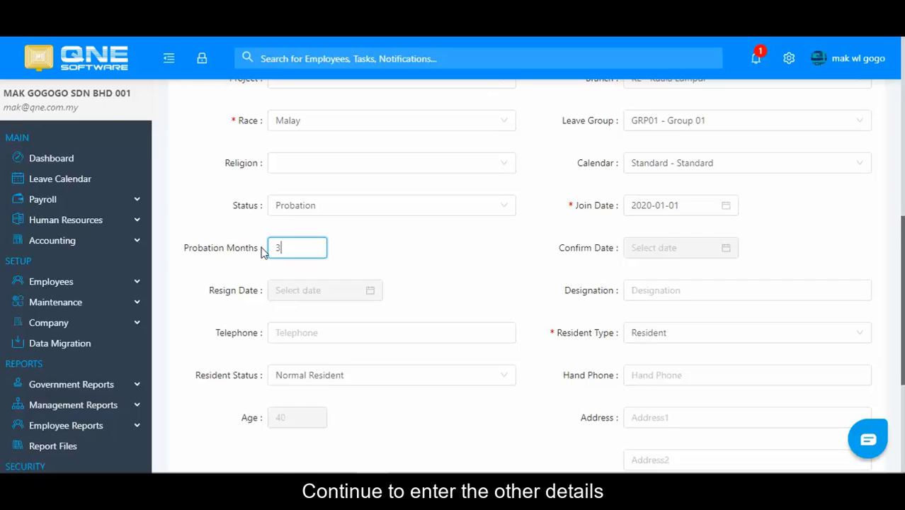
{"action": "left_click", "coordinate": [652, 290]}
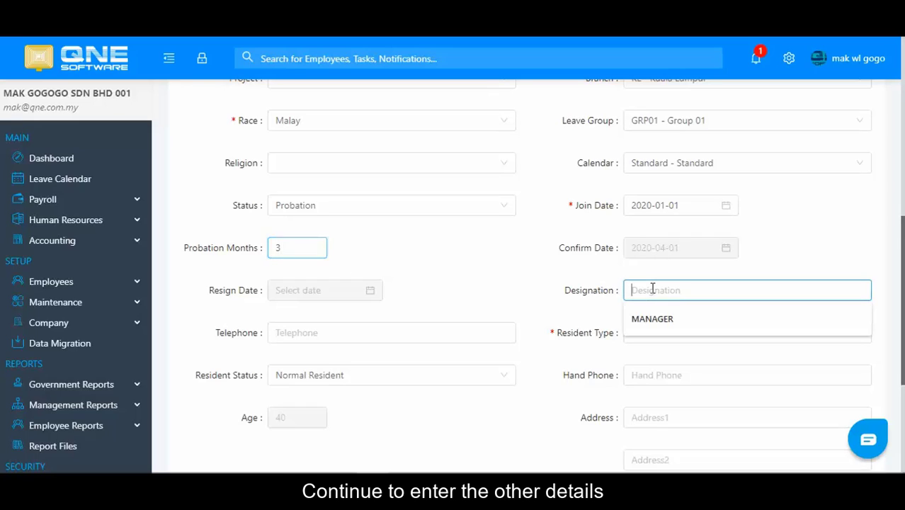
{"action": "left_click", "coordinate": [666, 318]}
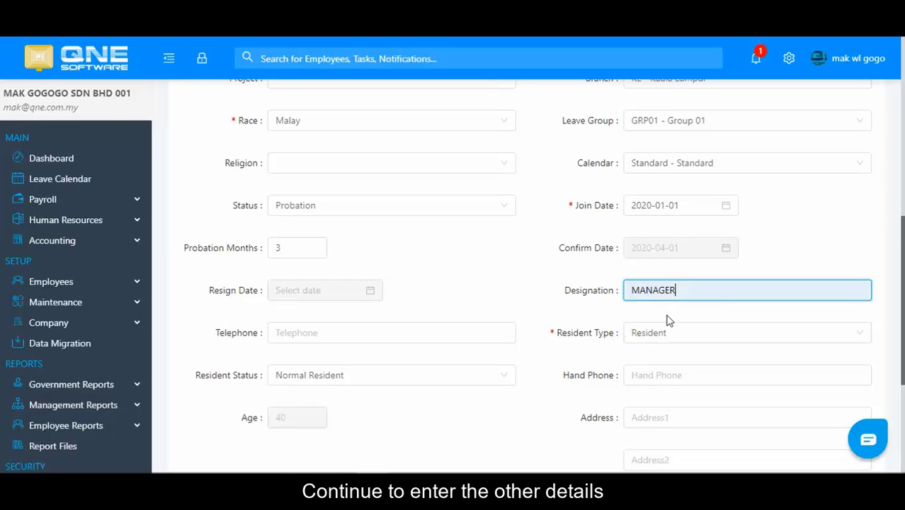
Step: Fill in the telephone number and address from saved suggestions
{"action": "left_click", "coordinate": [449, 332]}
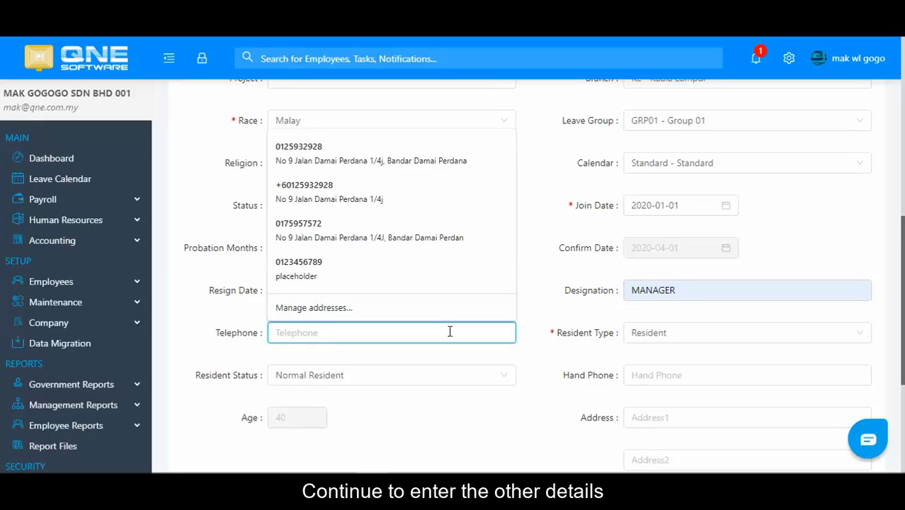
{"action": "type", "text": "0123456789"}
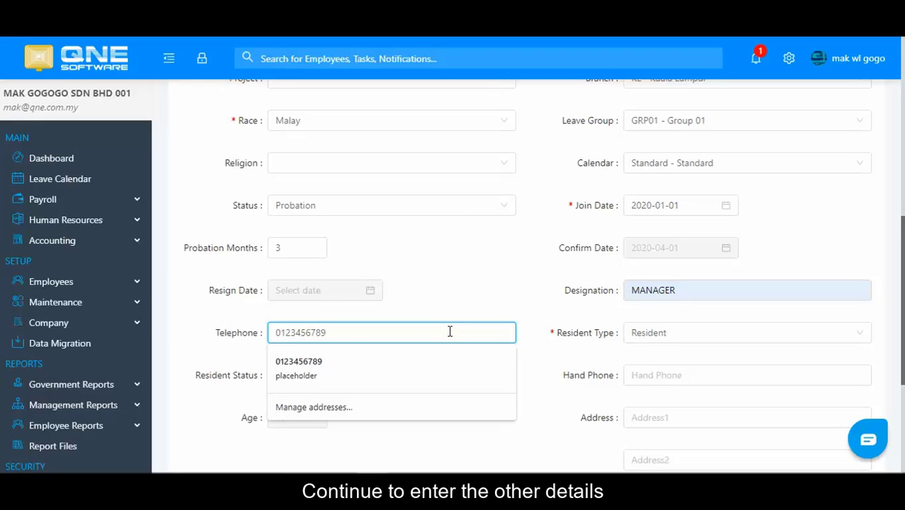
{"action": "left_click", "coordinate": [500, 286]}
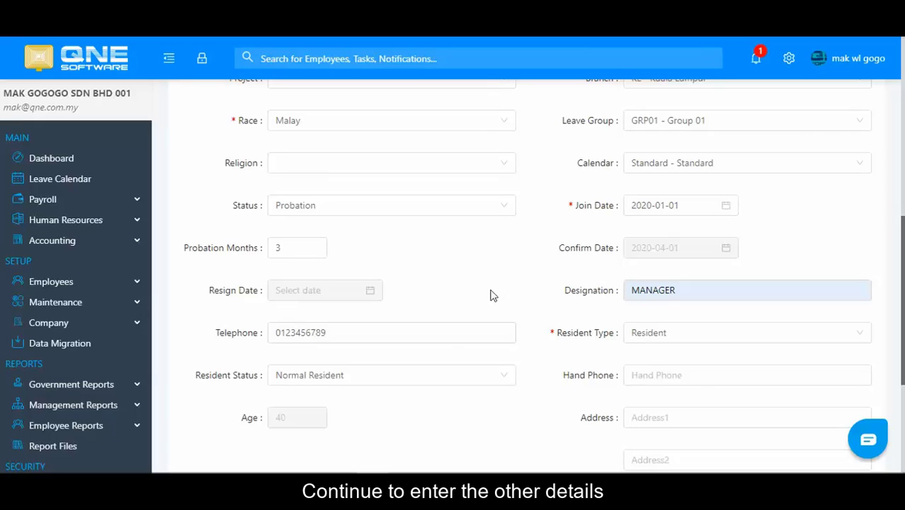
{"action": "left_click", "coordinate": [450, 336]}
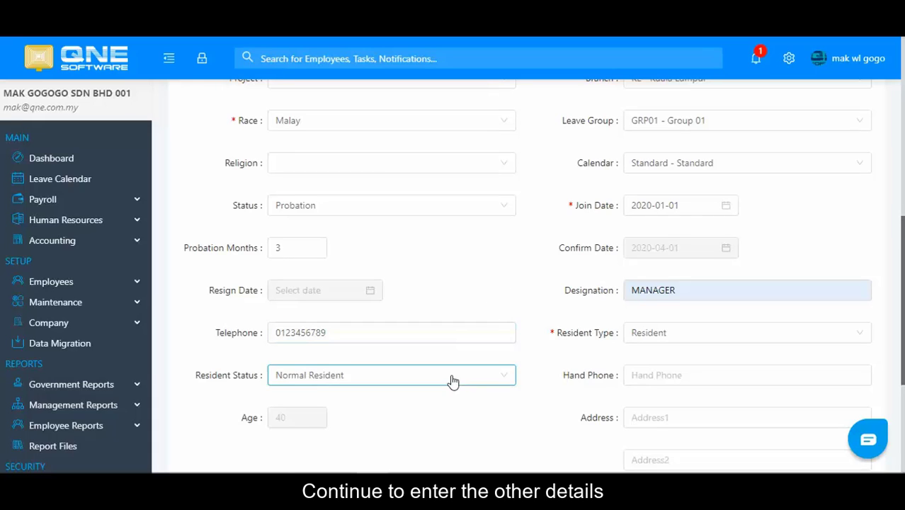
{"action": "scroll", "coordinate": [639, 316], "scroll_direction": "down", "scroll_amount": 2}
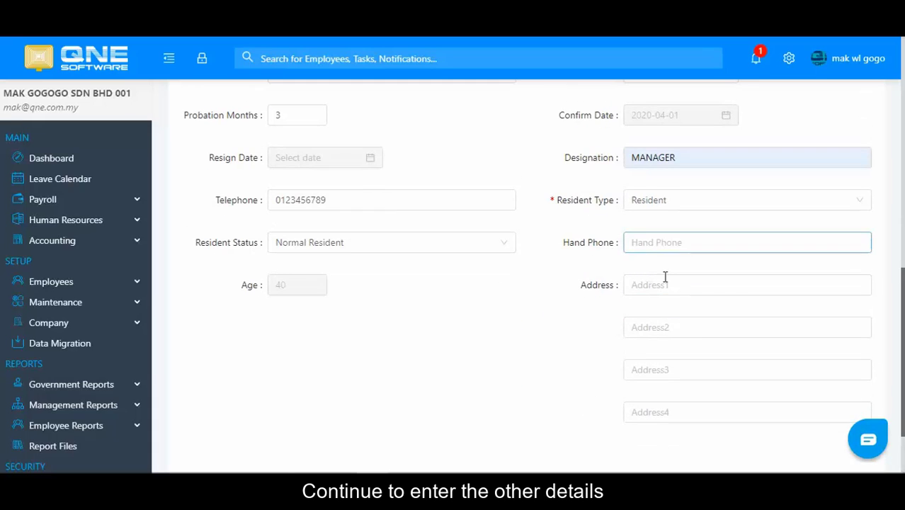
{"action": "left_click", "coordinate": [665, 285]}
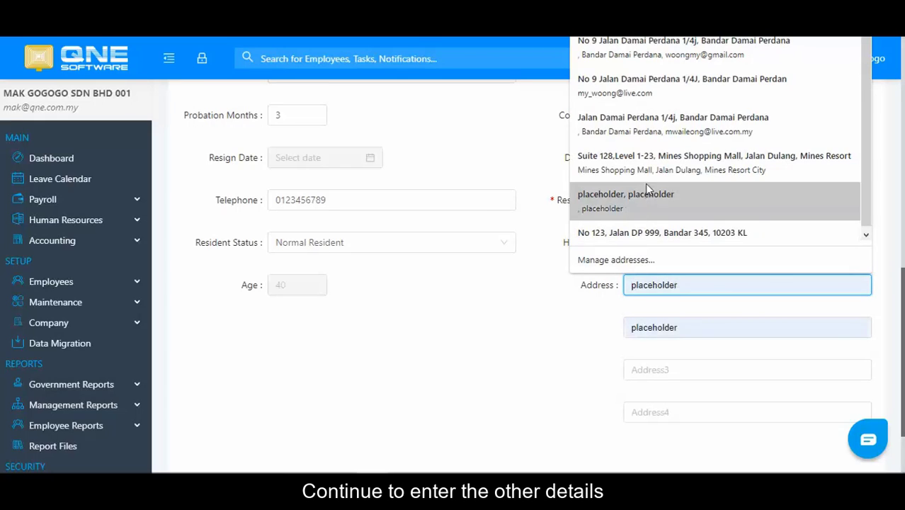
{"action": "left_click", "coordinate": [645, 81]}
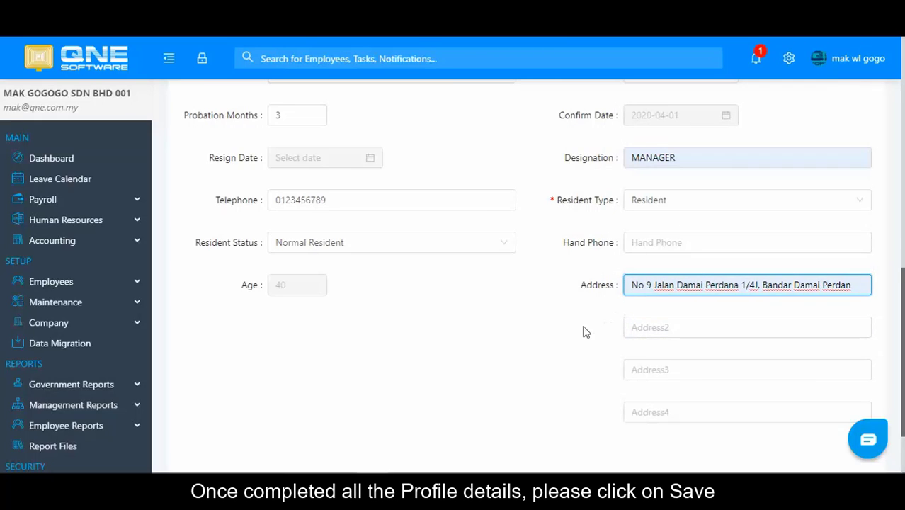
{"action": "scroll", "coordinate": [583, 330], "scroll_direction": "up", "scroll_amount": 2}
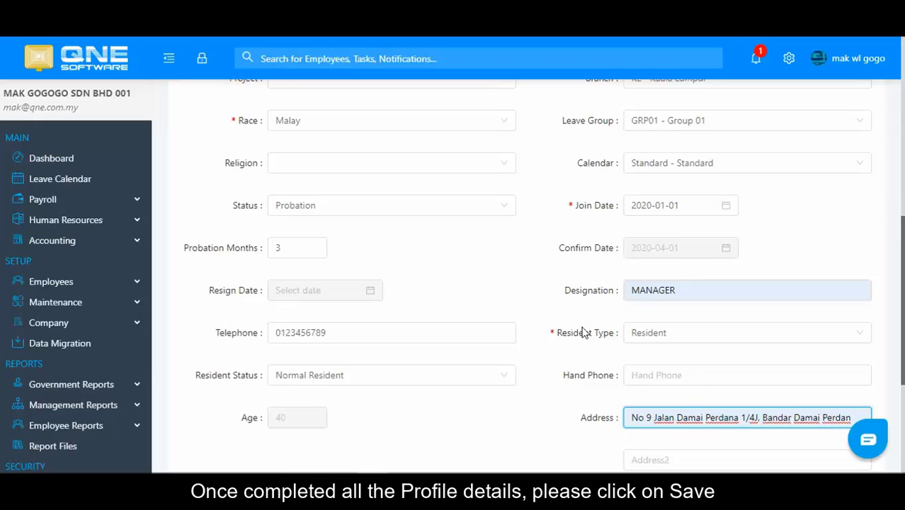
{"action": "scroll", "coordinate": [583, 331], "scroll_direction": "up", "scroll_amount": 8}
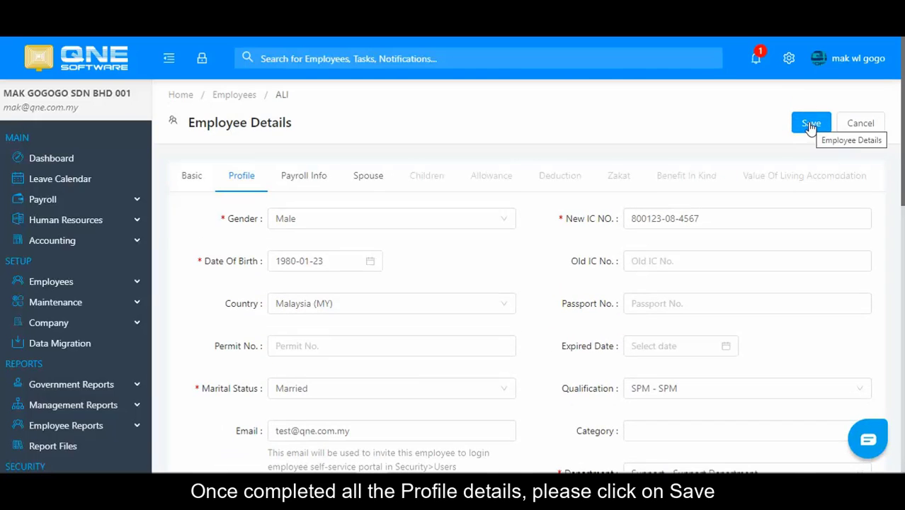
Step: Save ALI's employee record and view its Payroll Info
{"action": "left_click", "coordinate": [810, 124]}
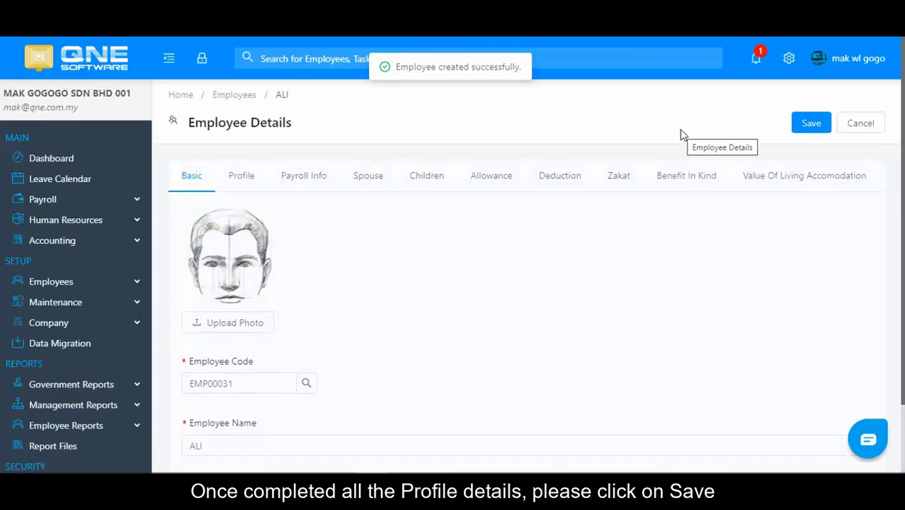
{"action": "left_click", "coordinate": [307, 178]}
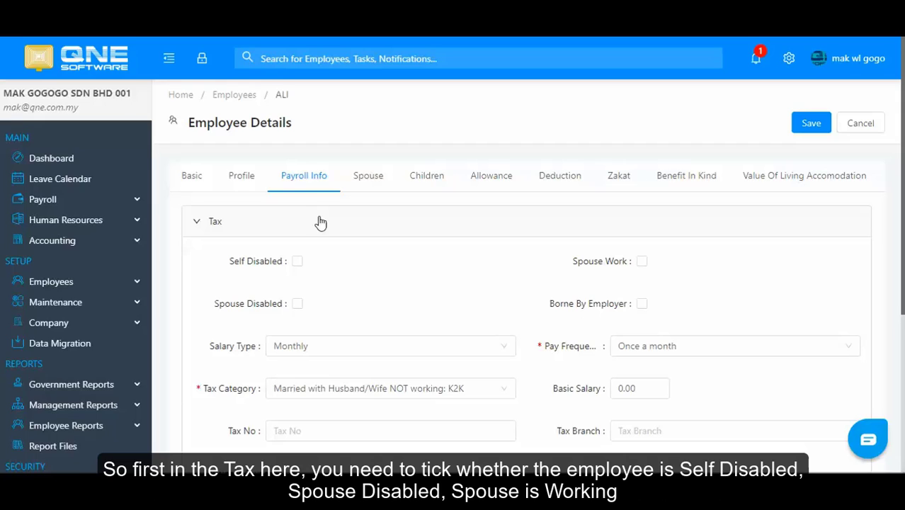
Step: Toggle the Self Disabled, Spouse Disabled, Spouse Work and Borne By Employer tax options
{"action": "left_click", "coordinate": [298, 262]}
{"action": "left_click", "coordinate": [297, 304]}
{"action": "left_click", "coordinate": [641, 262]}
{"action": "left_click", "coordinate": [641, 262]}
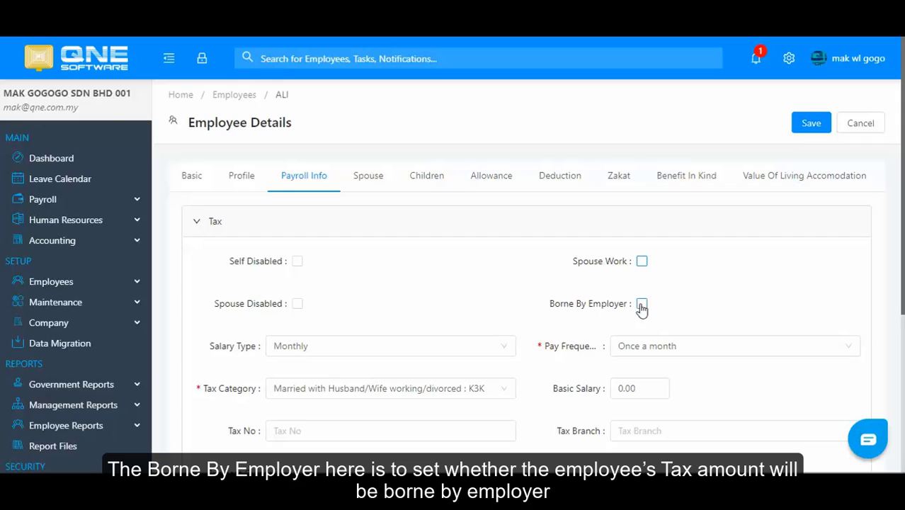
{"action": "left_click", "coordinate": [642, 304]}
{"action": "left_click", "coordinate": [642, 304]}
Step: Try Daily, Hourly and Twice a month, keeping salary Monthly paid Once a month
{"action": "left_click", "coordinate": [344, 349]}
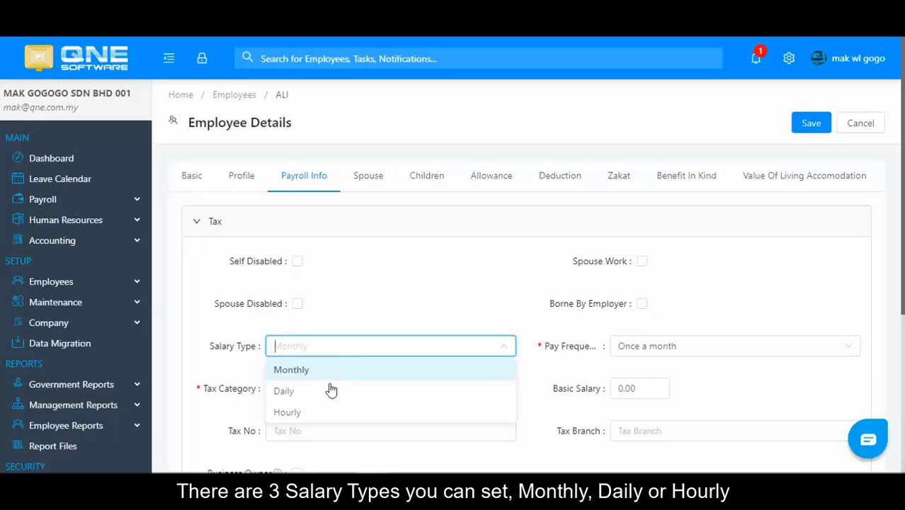
{"action": "left_click", "coordinate": [306, 392]}
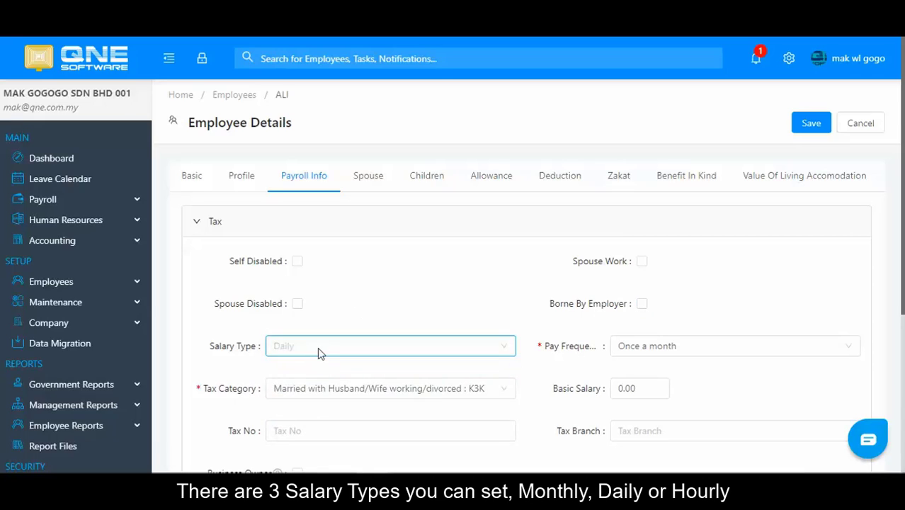
{"action": "left_click", "coordinate": [317, 350]}
{"action": "left_click", "coordinate": [313, 417]}
{"action": "left_click", "coordinate": [326, 351]}
{"action": "left_click", "coordinate": [323, 370]}
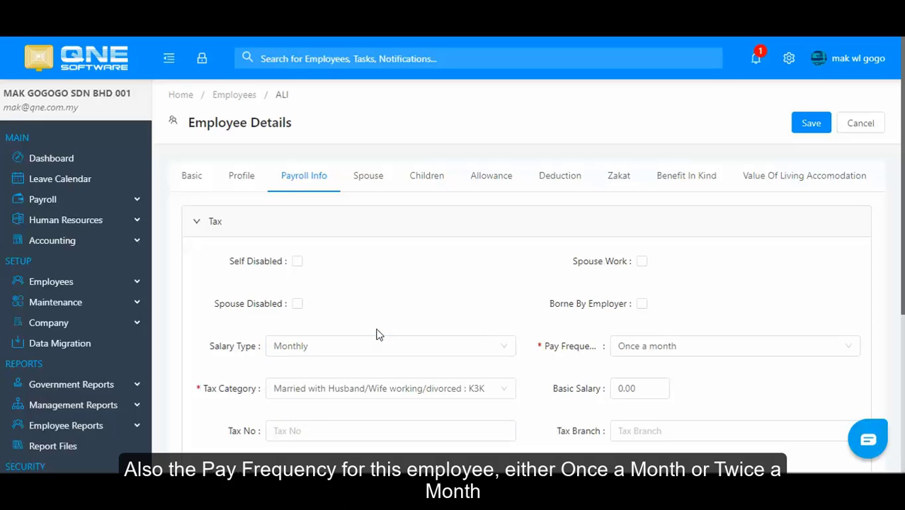
{"action": "left_click", "coordinate": [669, 348]}
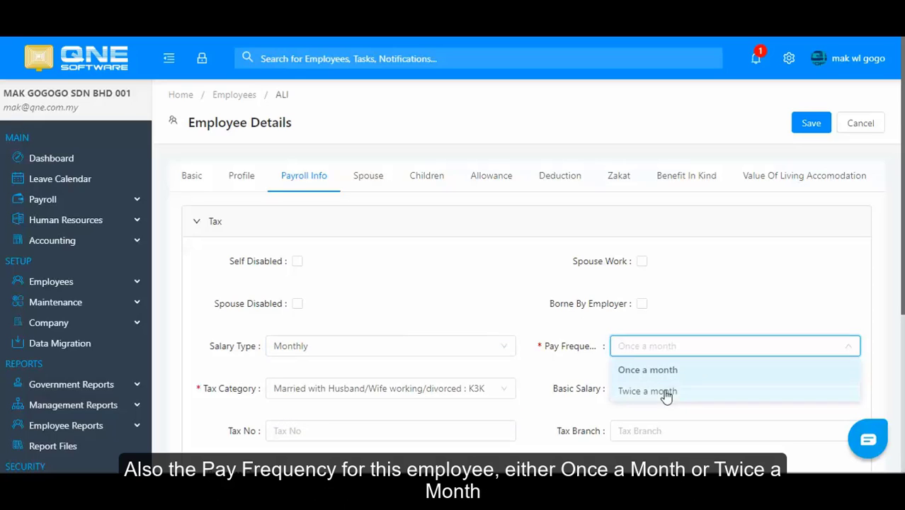
{"action": "left_click", "coordinate": [667, 391]}
{"action": "left_click", "coordinate": [666, 348]}
{"action": "left_click", "coordinate": [667, 370]}
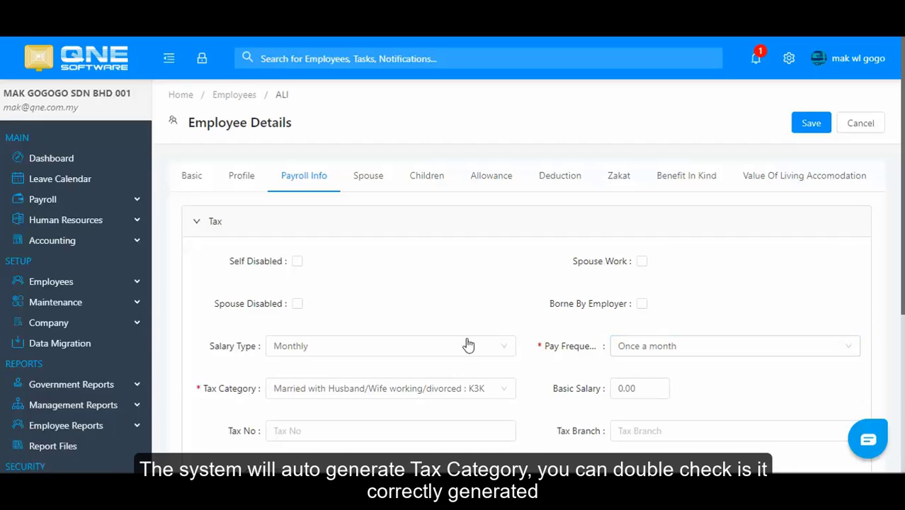
Step: Set the tax category to Married with Husband/Wife NOT working: K2K
{"action": "left_click", "coordinate": [299, 394]}
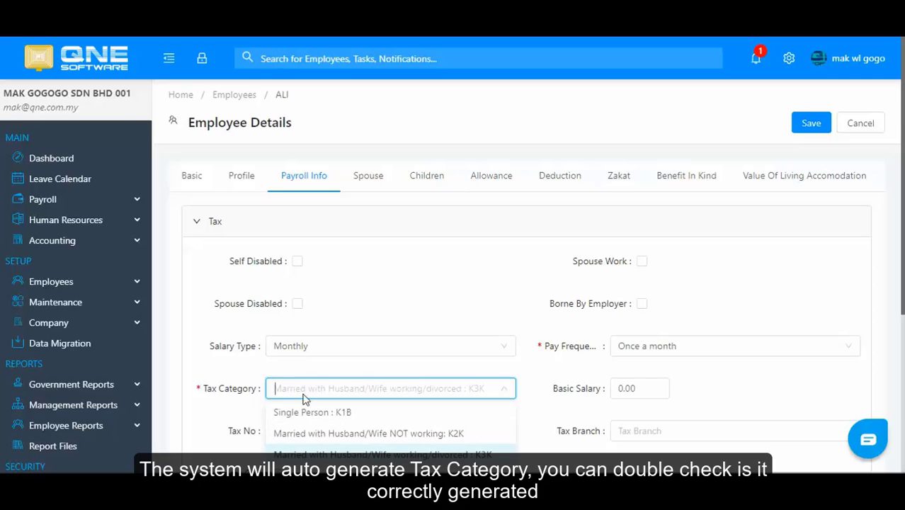
{"action": "left_click", "coordinate": [234, 384]}
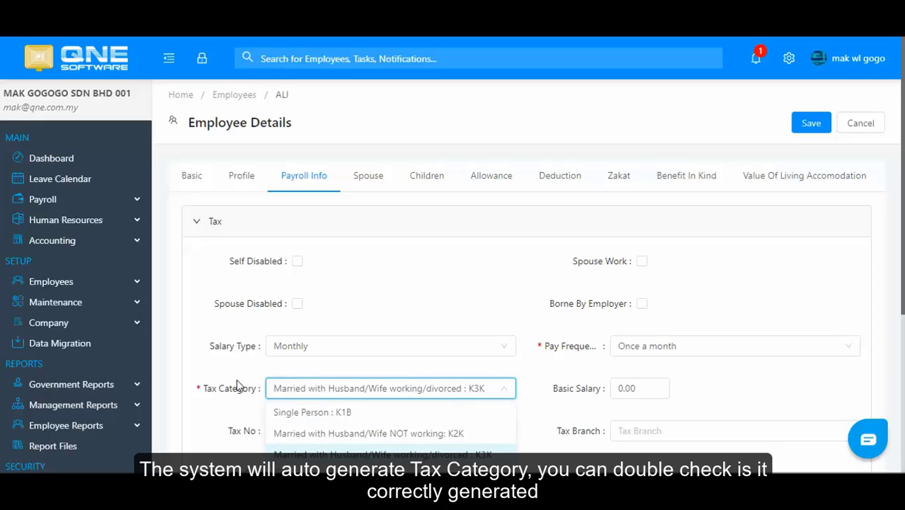
{"action": "left_click", "coordinate": [305, 389]}
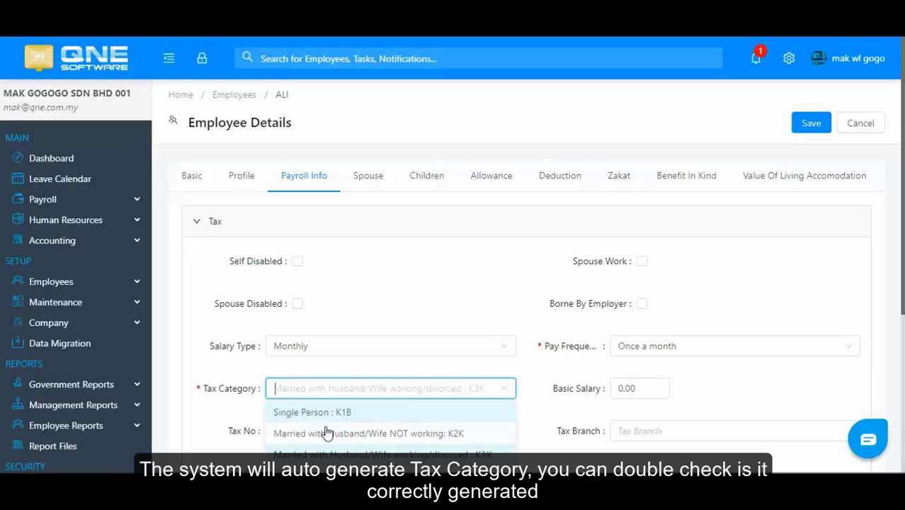
{"action": "left_click", "coordinate": [326, 431]}
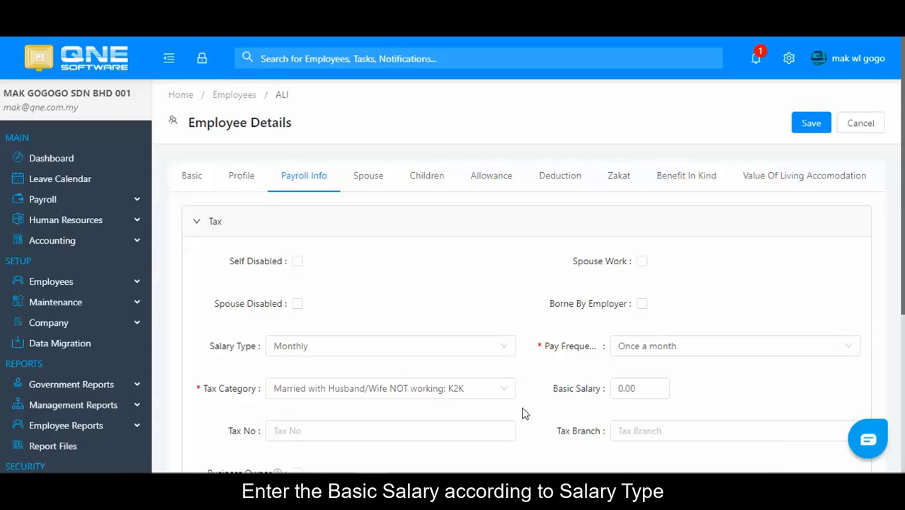
Step: Enter a basic salary of 3,000.00
{"action": "left_click", "coordinate": [586, 396]}
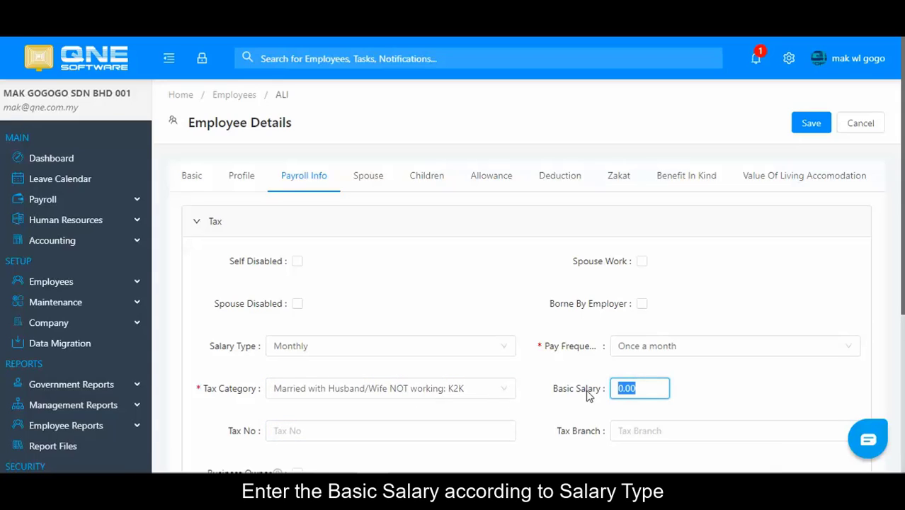
{"action": "type", "text": "3000"}
{"action": "scroll", "coordinate": [586, 396], "scroll_direction": "down", "scroll_amount": 1}
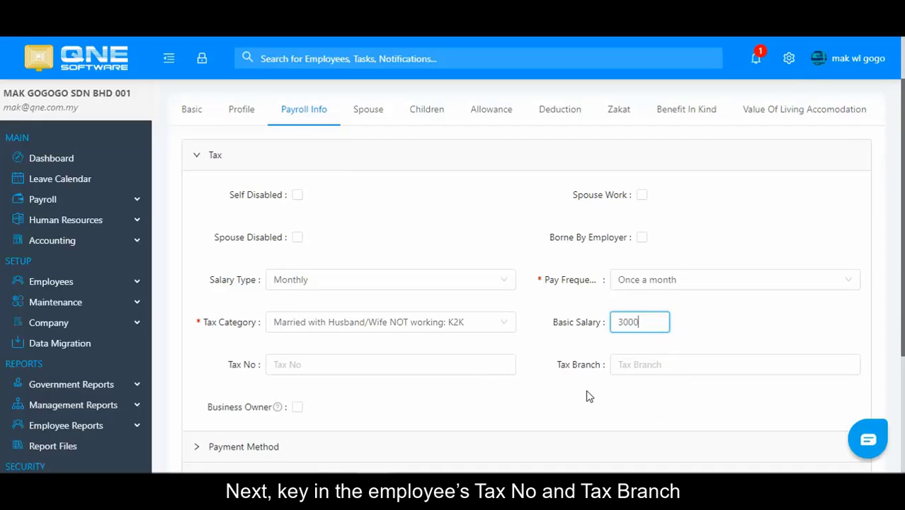
Step: Enter the tax number and set tax branch Putrajaya, leaving Business Owner unticked
{"action": "left_click", "coordinate": [363, 364]}
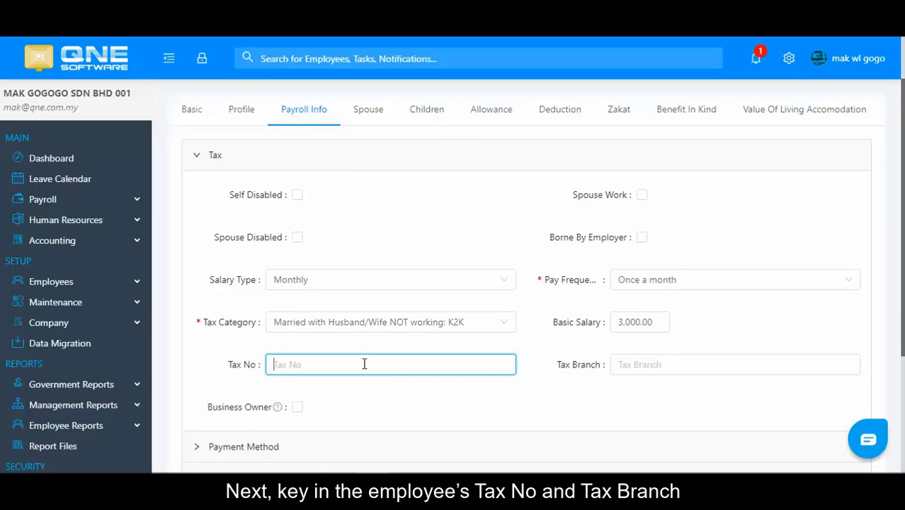
{"action": "type", "text": "SG0123456789"}
{"action": "left_click", "coordinate": [666, 366]}
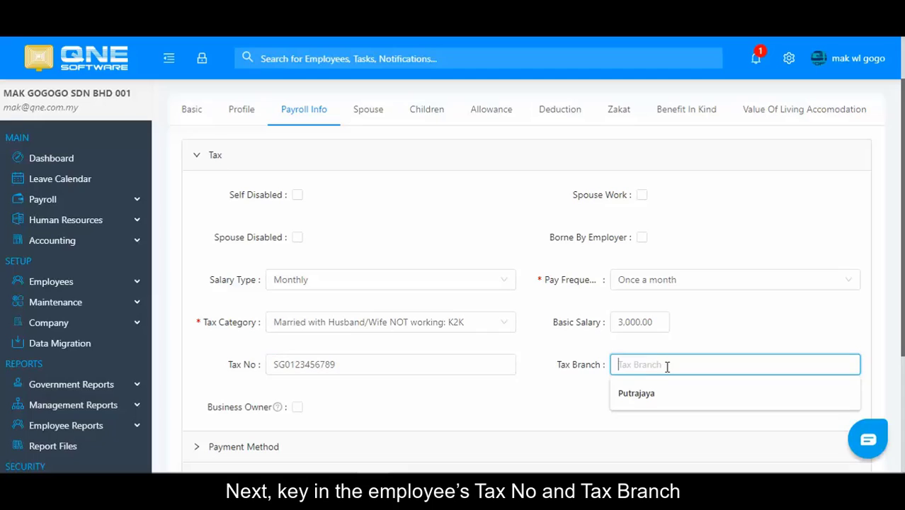
{"action": "left_click", "coordinate": [671, 392]}
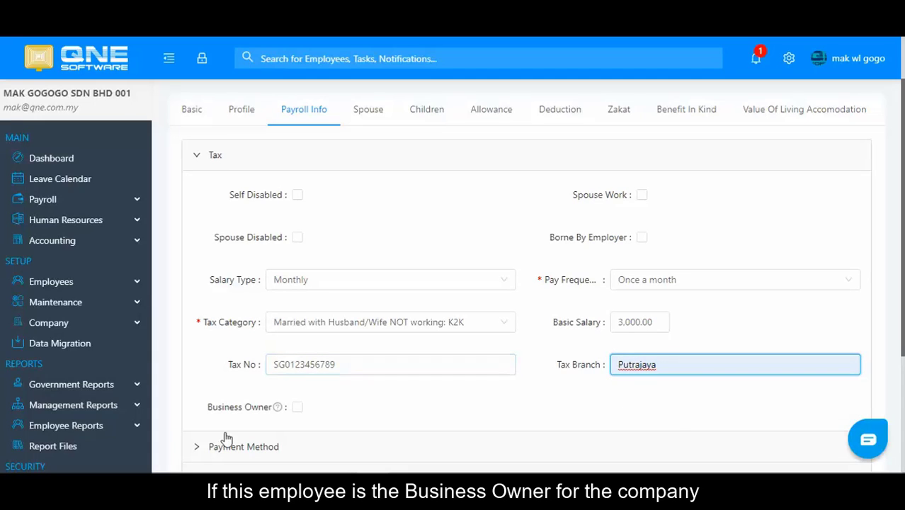
{"action": "mouse_move", "coordinate": [277, 408]}
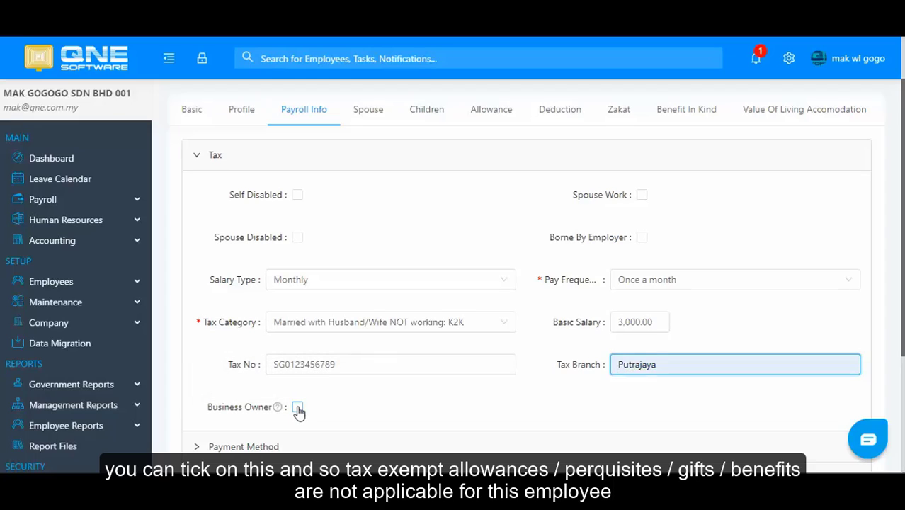
{"action": "left_click", "coordinate": [296, 410]}
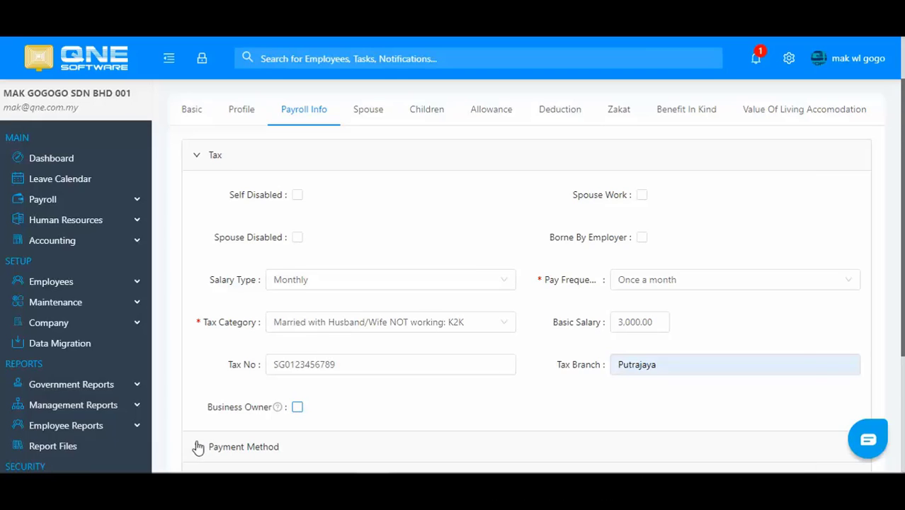
Step: Set the payment method to Bank
{"action": "scroll", "coordinate": [212, 425], "scroll_direction": "down", "scroll_amount": 2}
{"action": "left_click", "coordinate": [197, 379]}
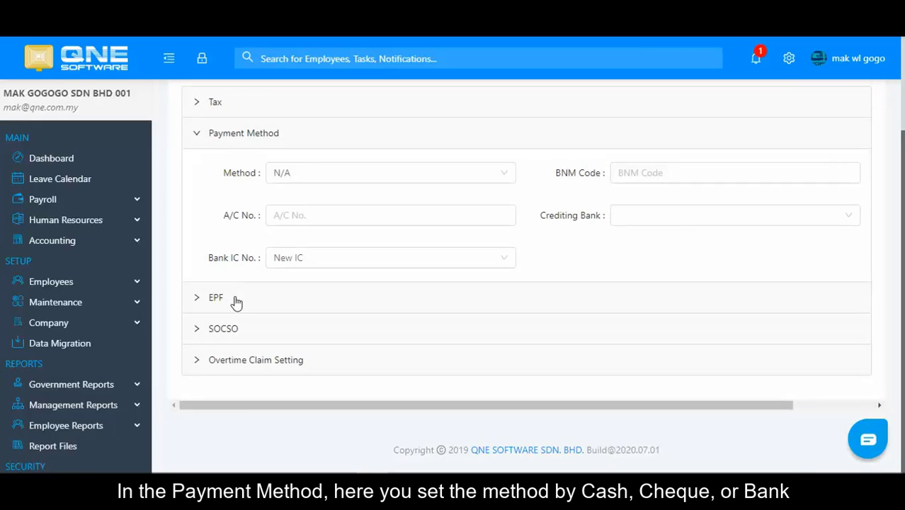
{"action": "scroll", "coordinate": [236, 303], "scroll_direction": "up", "scroll_amount": 1}
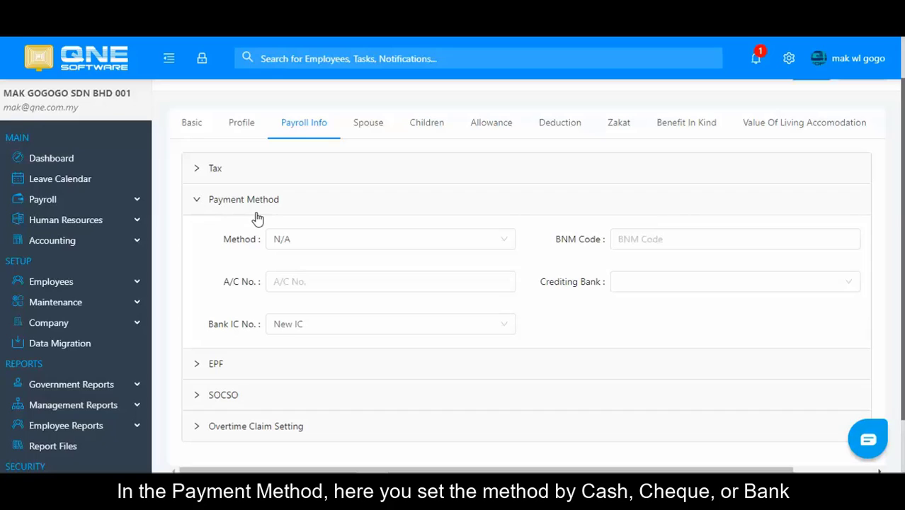
{"action": "left_click", "coordinate": [318, 246]}
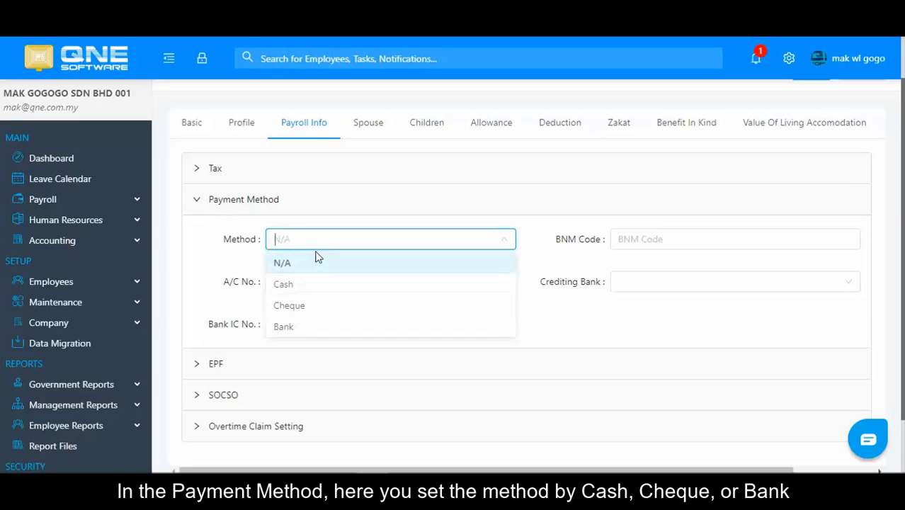
{"action": "left_click", "coordinate": [309, 328]}
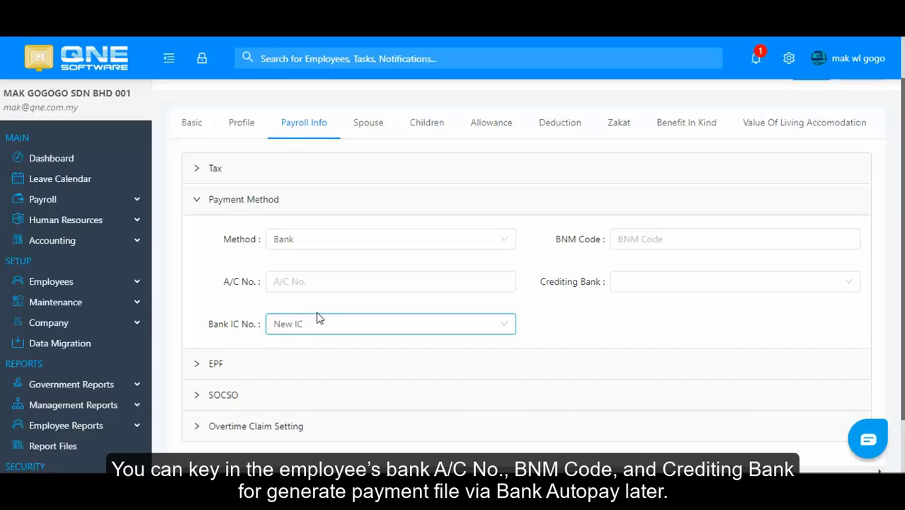
Step: Enter the bank account number, BNM Code 12345 and crediting bank MBB
{"action": "left_click", "coordinate": [299, 283]}
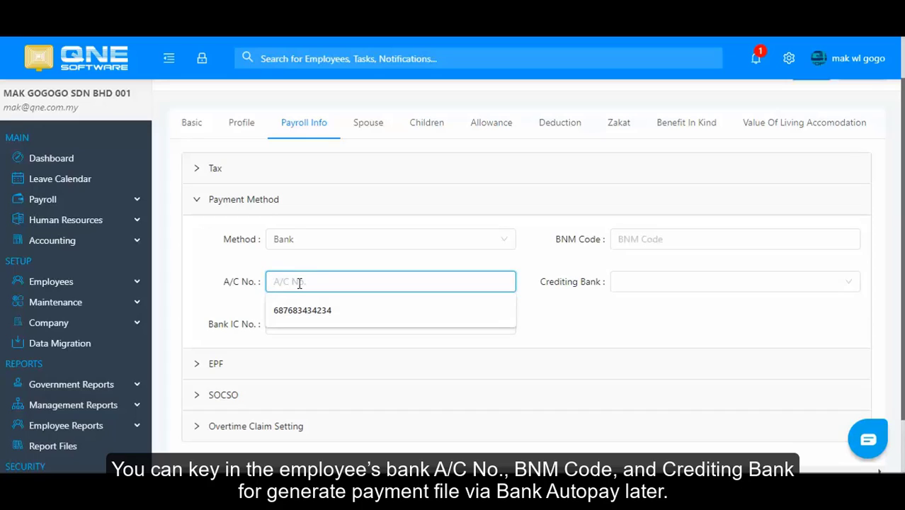
{"action": "type", "text": "12345678"}
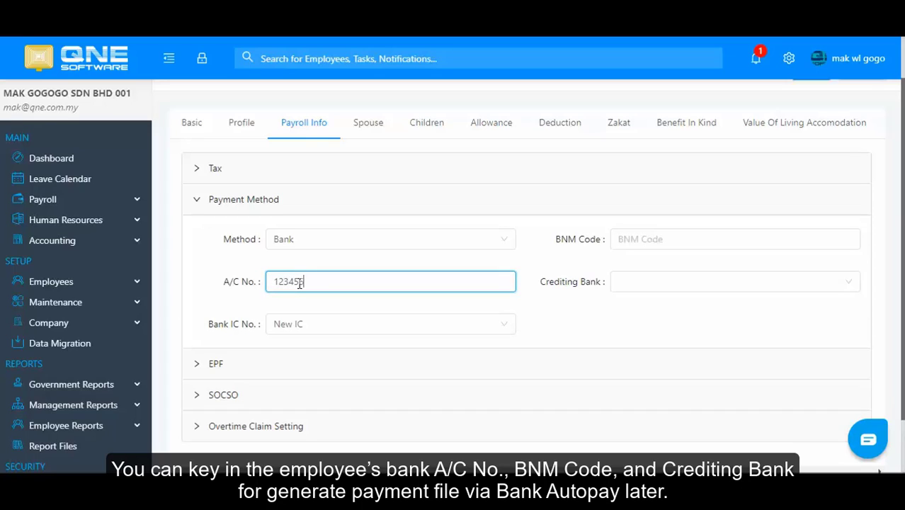
{"action": "type", "text": "90123"}
{"action": "left_click", "coordinate": [663, 239]}
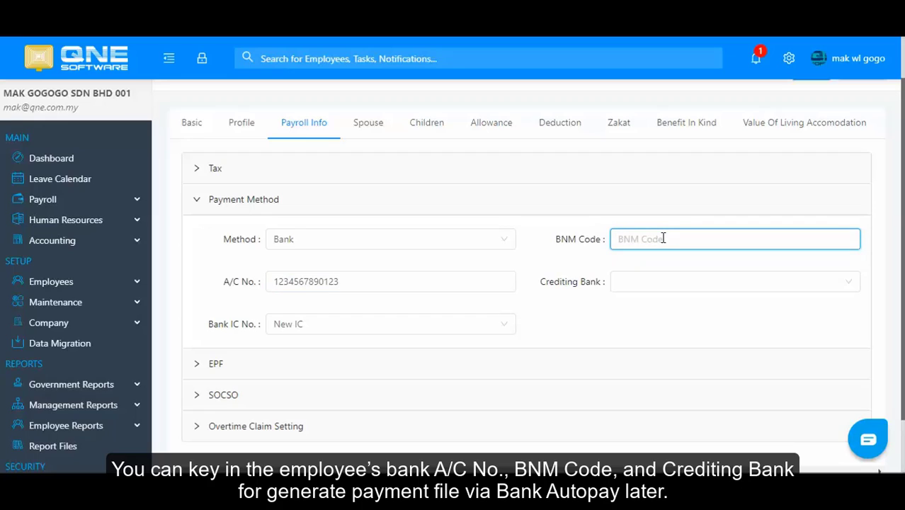
{"action": "type", "text": "12345"}
{"action": "left_click", "coordinate": [667, 291]}
{"action": "left_click", "coordinate": [664, 307]}
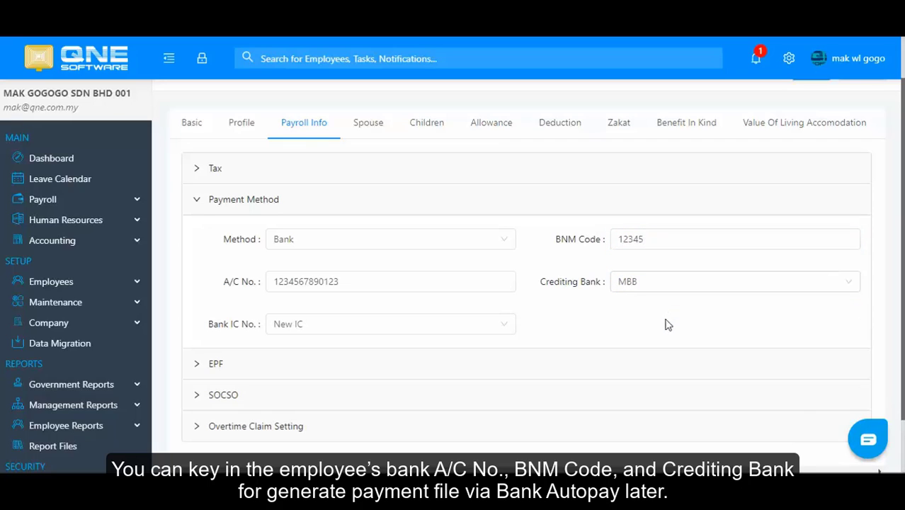
{"action": "left_click", "coordinate": [214, 366]}
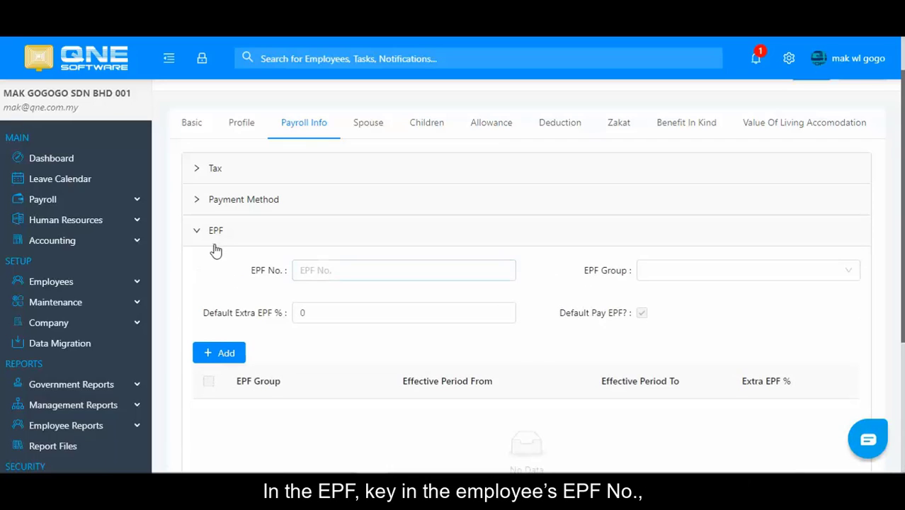
Step: Enter the EPF number, set EPF group Statutory, and keep Default Extra EPF % at 0
{"action": "left_click", "coordinate": [304, 269]}
{"action": "type", "text": "1"}
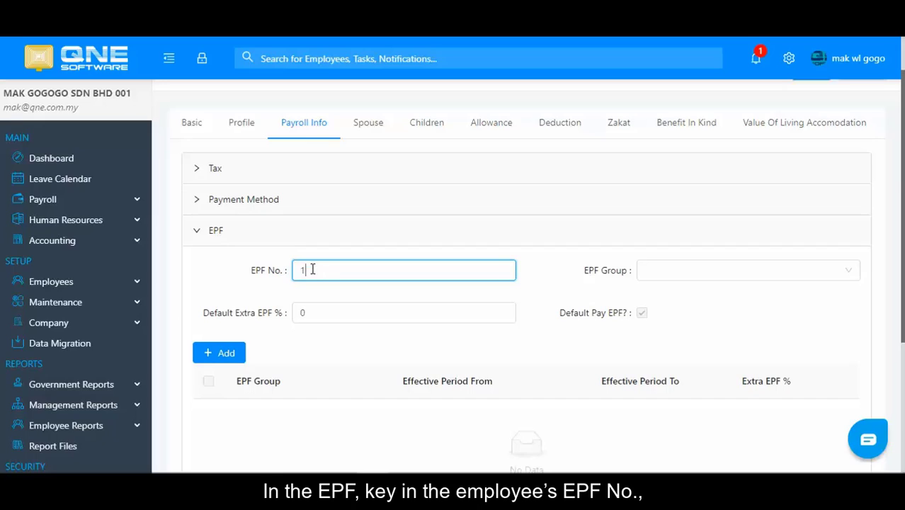
{"action": "type", "text": "23456123"}
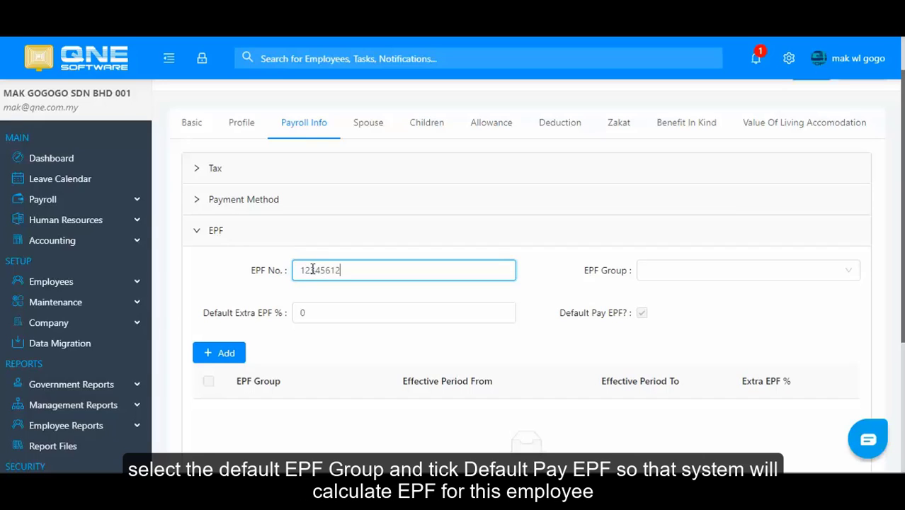
{"action": "left_click", "coordinate": [689, 276]}
{"action": "left_click", "coordinate": [684, 296]}
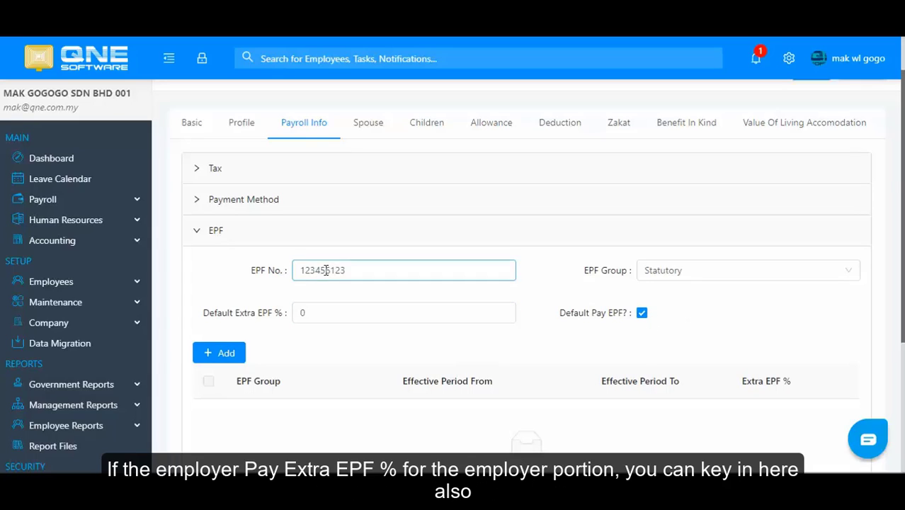
{"action": "double_click", "coordinate": [341, 312]}
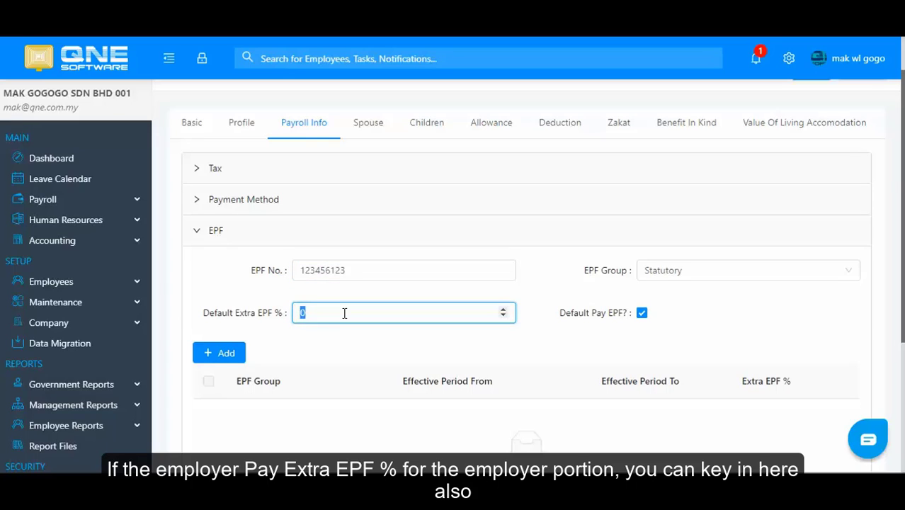
{"action": "left_click", "coordinate": [346, 312]}
Step: Add a reduced-EPF period from April 2020 to December 2020 using EPF Group Statutory 7%
{"action": "left_click", "coordinate": [228, 356]}
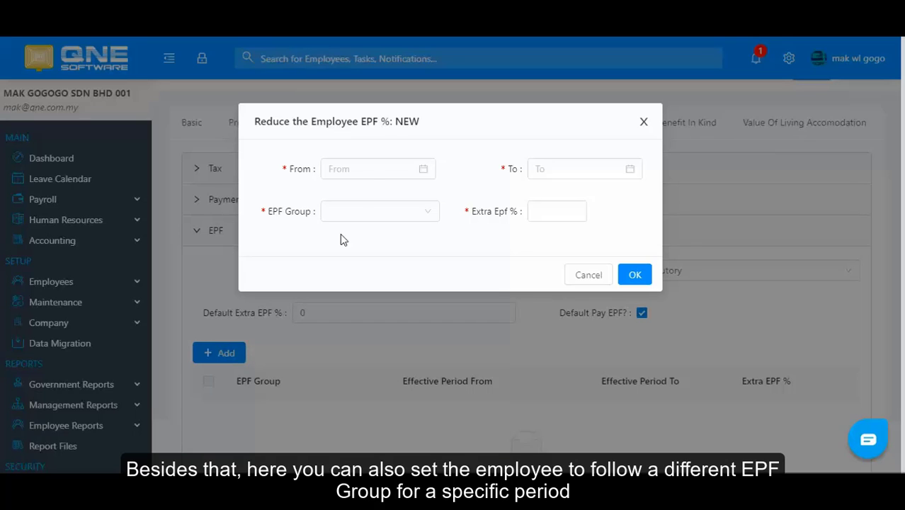
{"action": "left_click", "coordinate": [422, 169]}
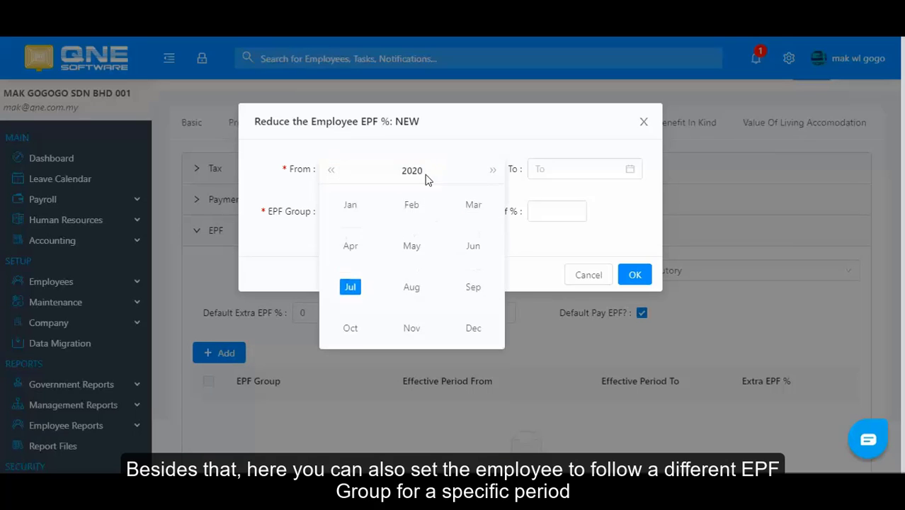
{"action": "left_click", "coordinate": [352, 248]}
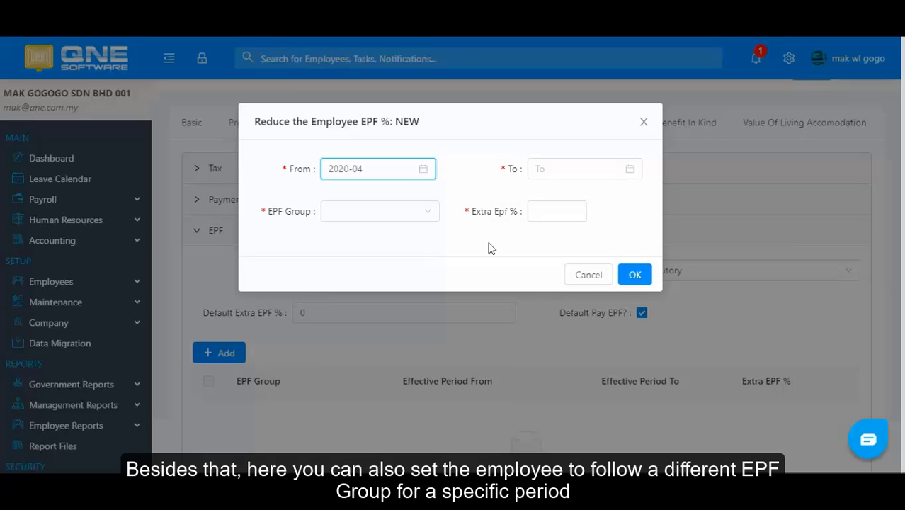
{"action": "left_click", "coordinate": [630, 174]}
{"action": "left_click", "coordinate": [677, 327]}
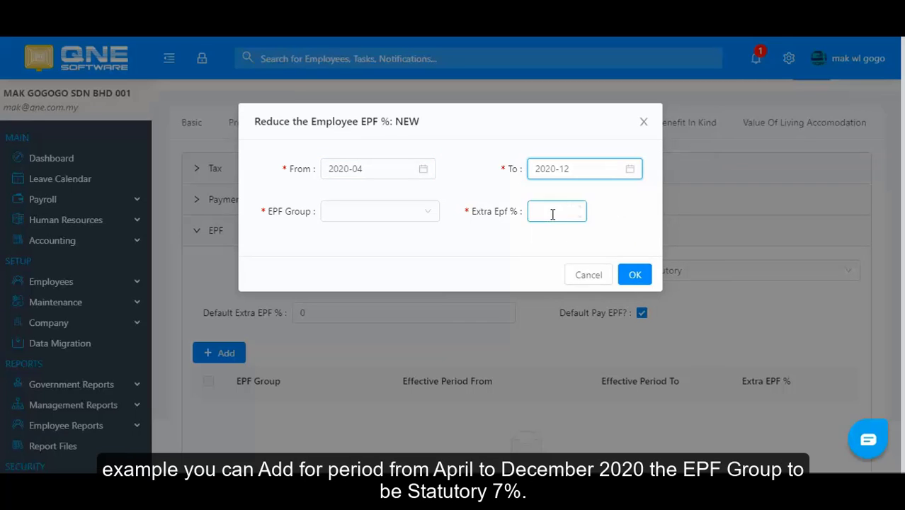
{"action": "left_click", "coordinate": [374, 212]}
{"action": "left_click", "coordinate": [370, 257]}
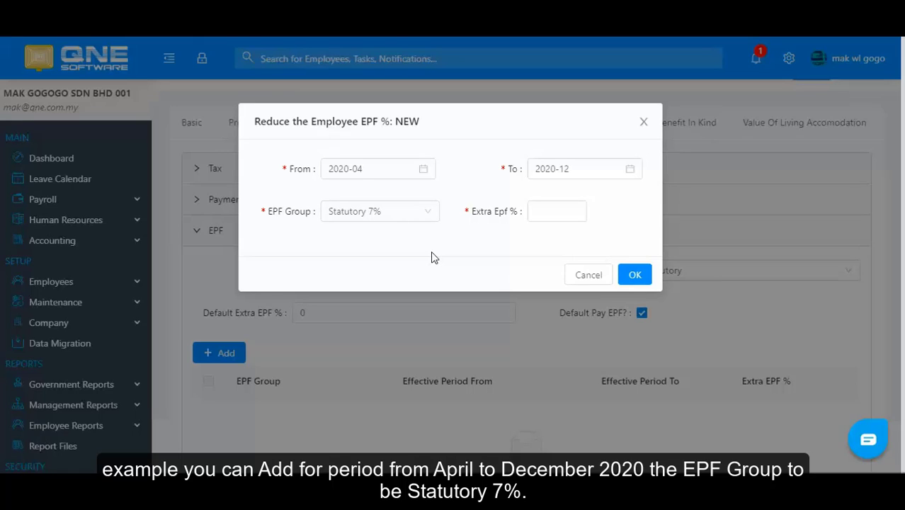
{"action": "left_click", "coordinate": [646, 280]}
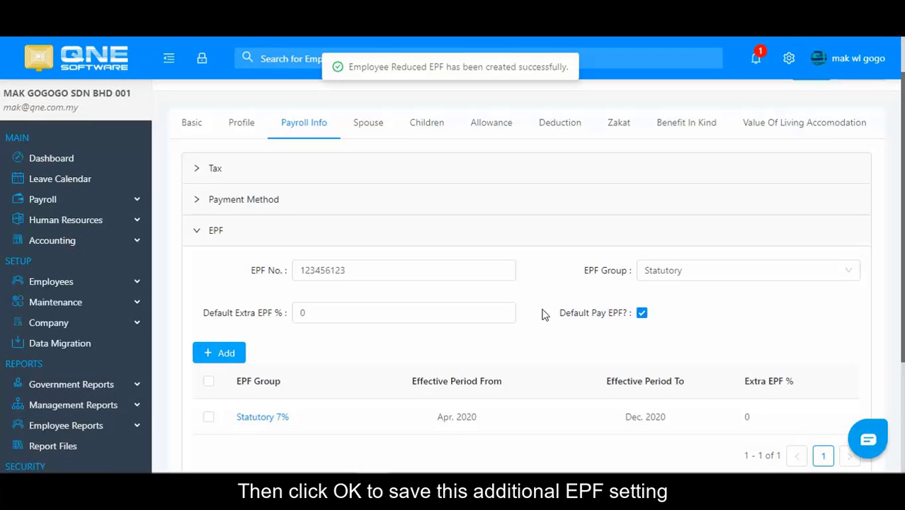
Step: In the SOCSO section, keep Pay SOCSO and Pay EIS on with SOCSO Category First Catagory
{"action": "scroll", "coordinate": [241, 354], "scroll_direction": "down", "scroll_amount": 1}
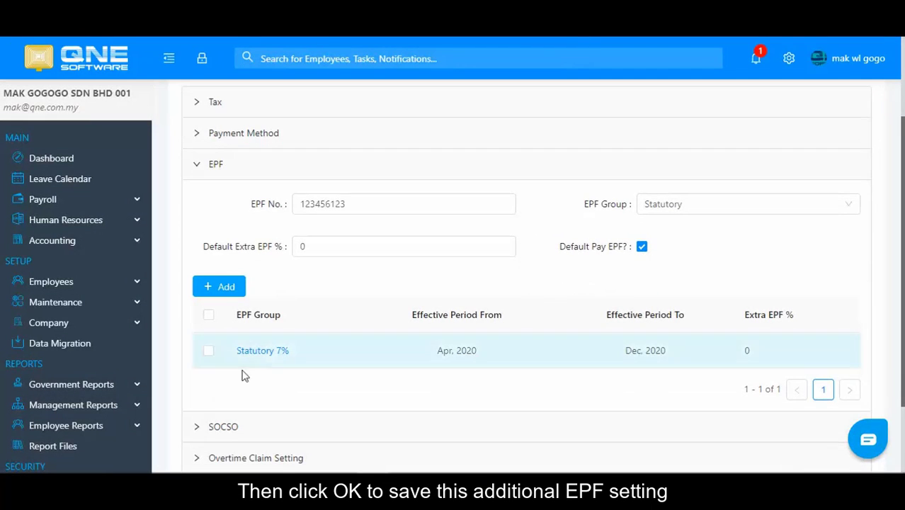
{"action": "left_click", "coordinate": [198, 428]}
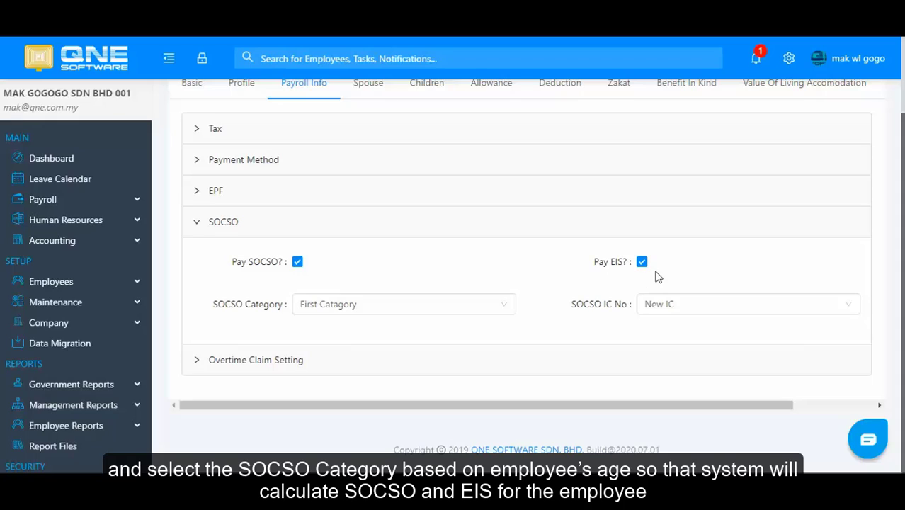
{"action": "left_click", "coordinate": [319, 308]}
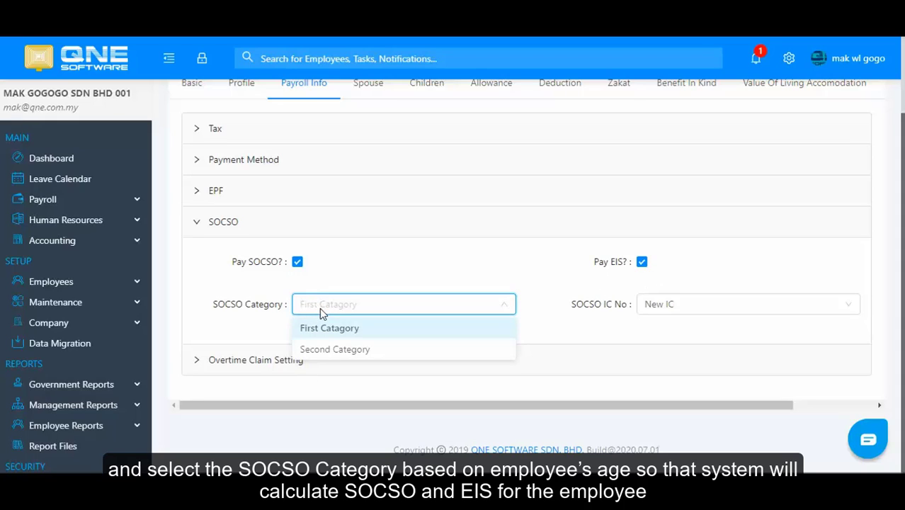
{"action": "left_click", "coordinate": [325, 327]}
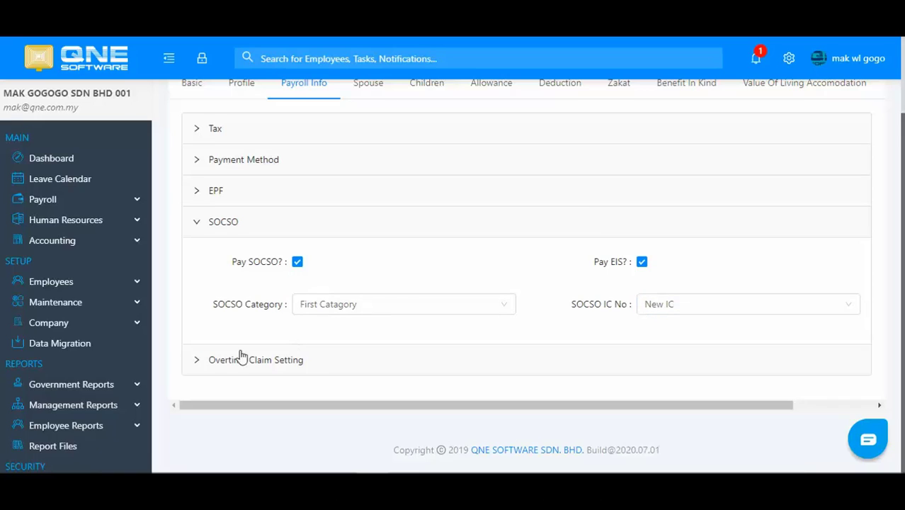
{"action": "left_click", "coordinate": [197, 362]}
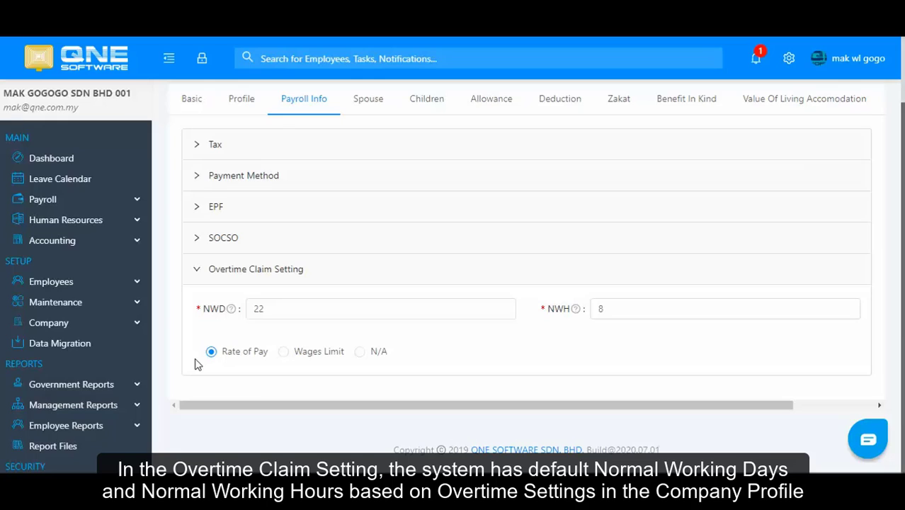
{"action": "left_click", "coordinate": [266, 315]}
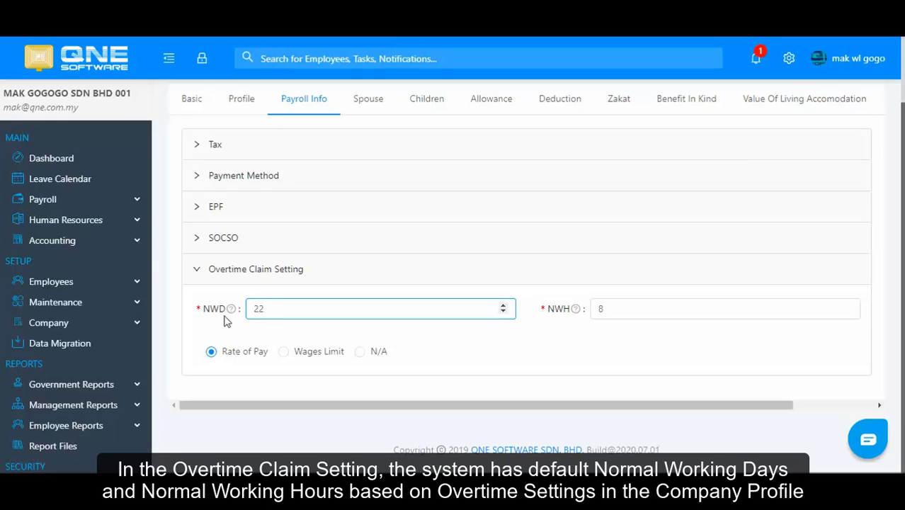
{"action": "mouse_move", "coordinate": [230, 314]}
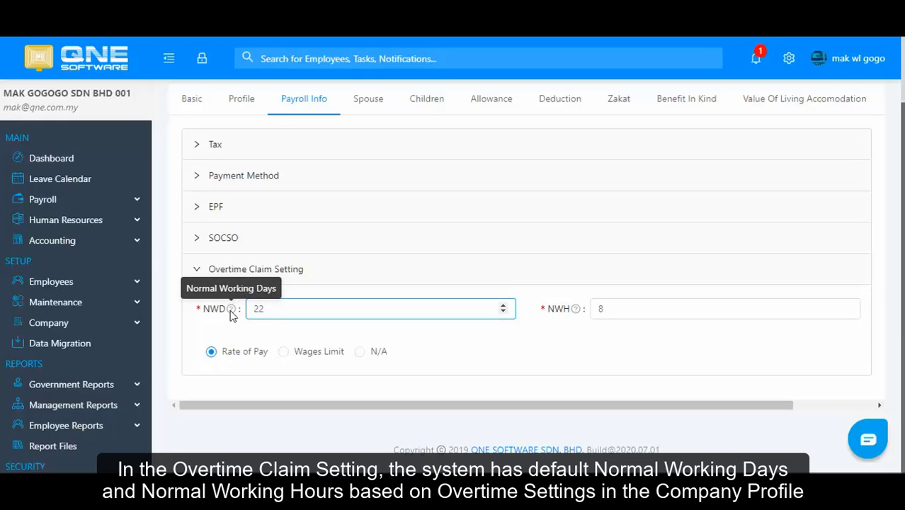
{"action": "left_click", "coordinate": [577, 312]}
{"action": "mouse_move", "coordinate": [577, 314]}
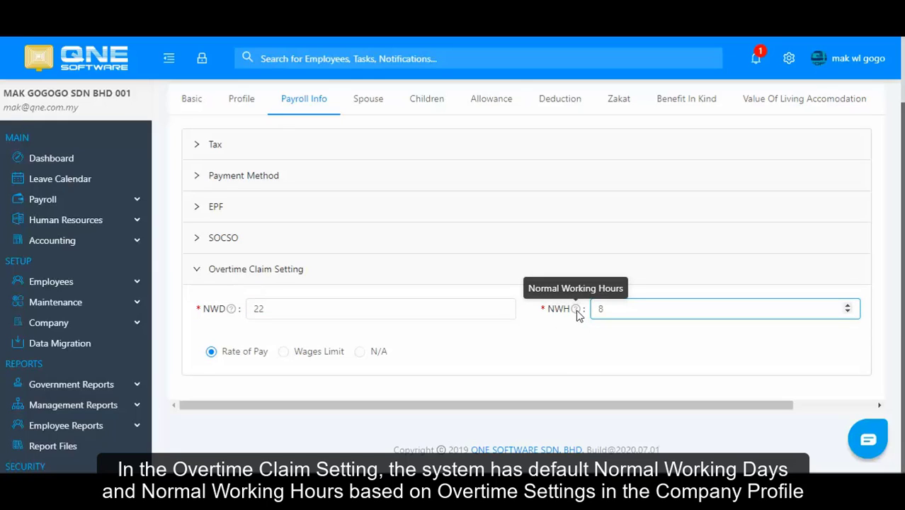
{"action": "left_click", "coordinate": [430, 388]}
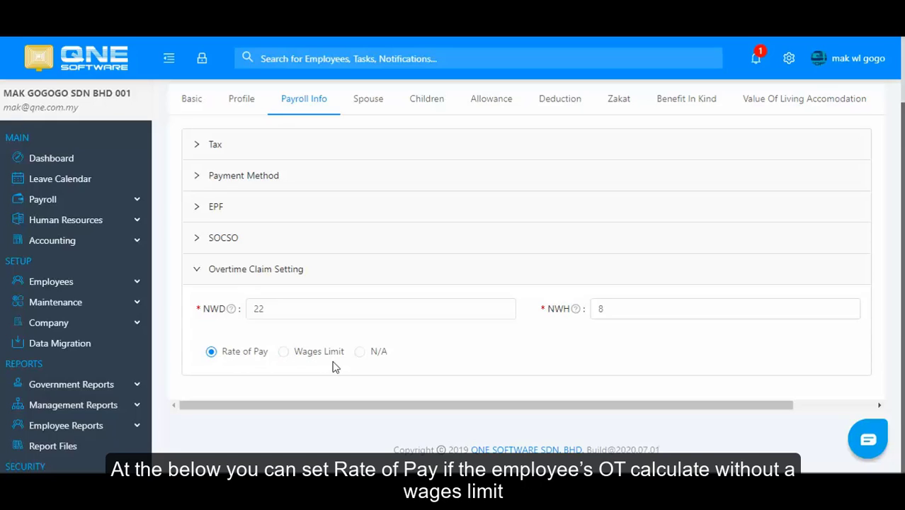
{"action": "left_click", "coordinate": [301, 358]}
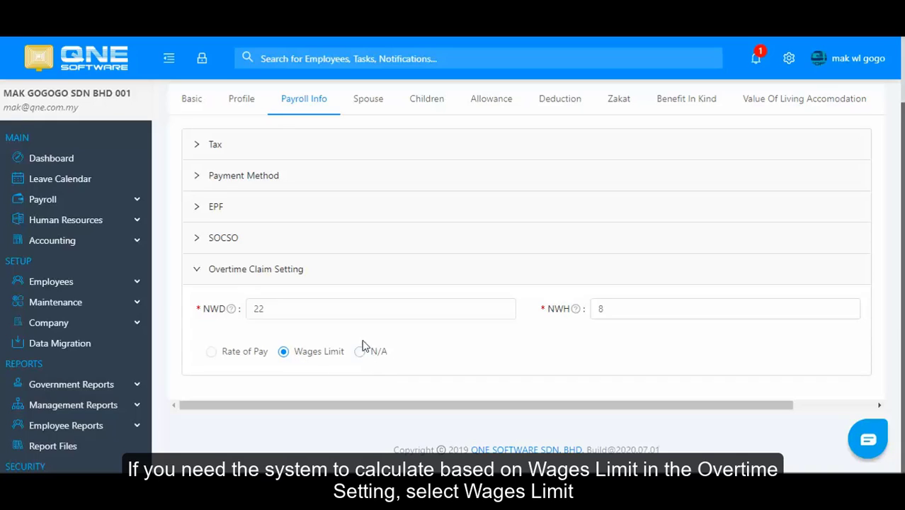
{"action": "left_click", "coordinate": [370, 357]}
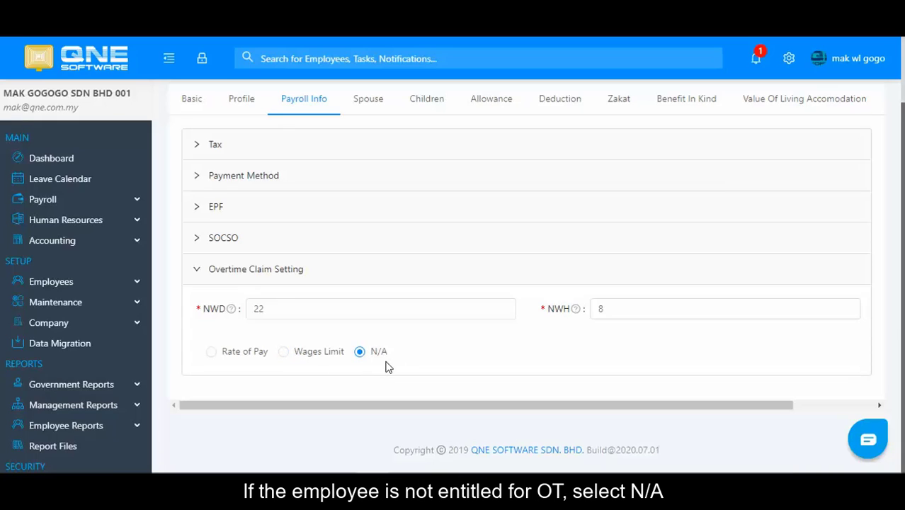
{"action": "left_click", "coordinate": [239, 352]}
{"action": "scroll", "coordinate": [448, 372], "scroll_direction": "up", "scroll_amount": 2}
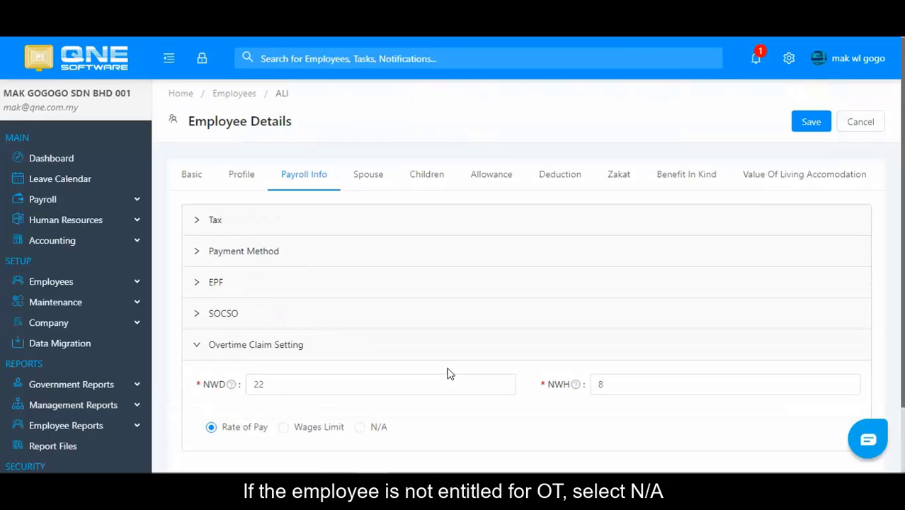
Step: On the Spouse tab, enter the spouse's name and mobile number
{"action": "left_click", "coordinate": [365, 185]}
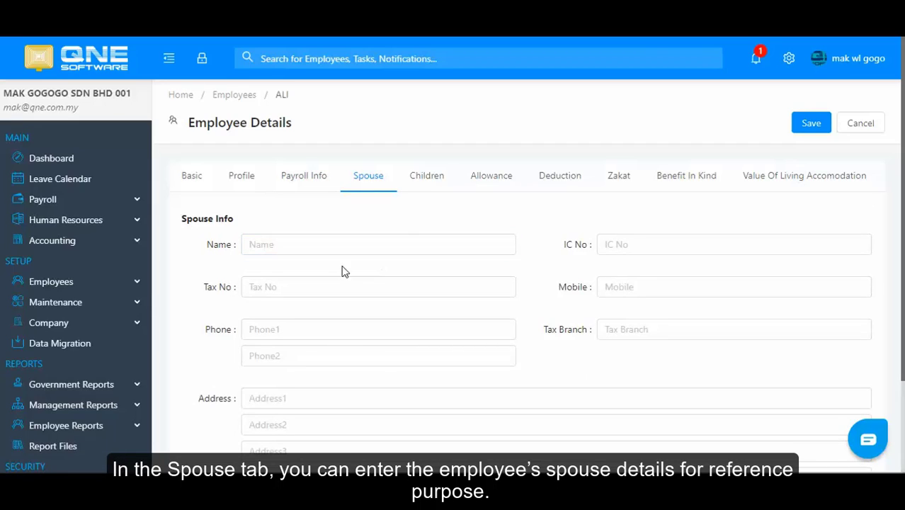
{"action": "left_click", "coordinate": [282, 245]}
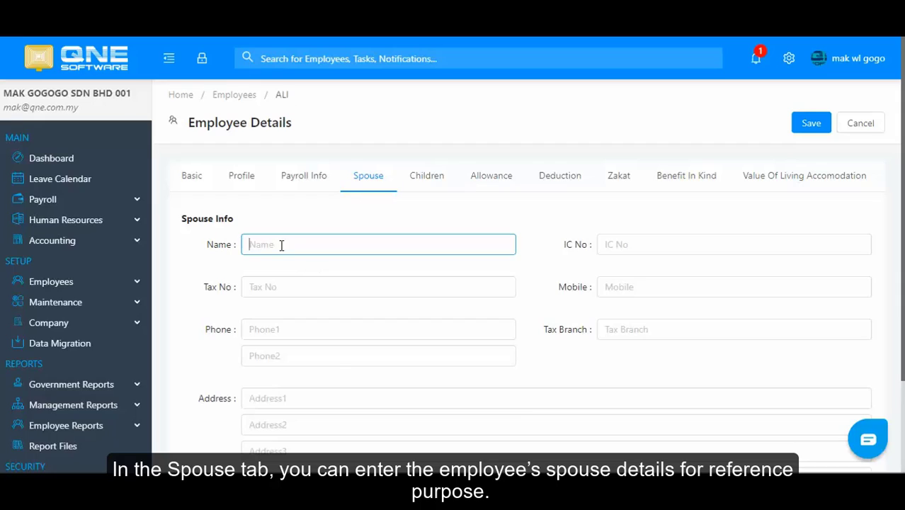
{"action": "type", "text": "Siti"}
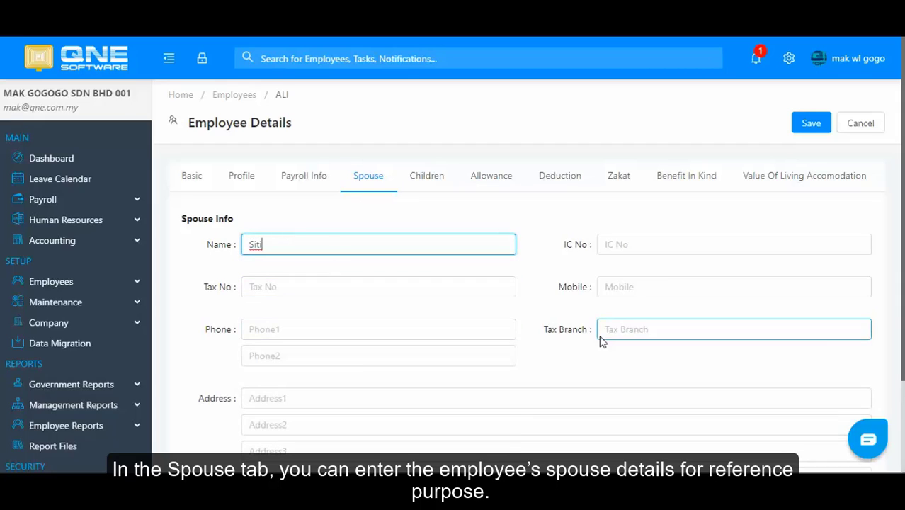
{"action": "left_click", "coordinate": [632, 291]}
{"action": "type", "text": "012"}
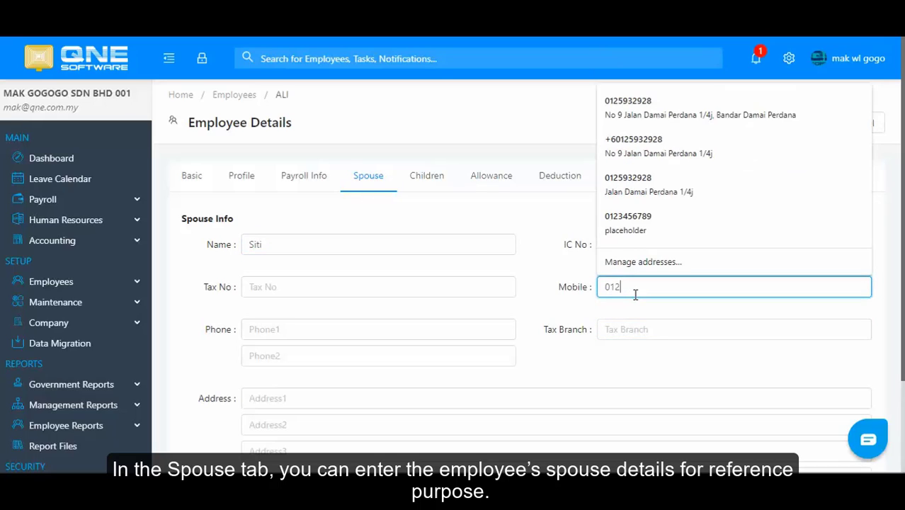
{"action": "type", "text": "654789321"}
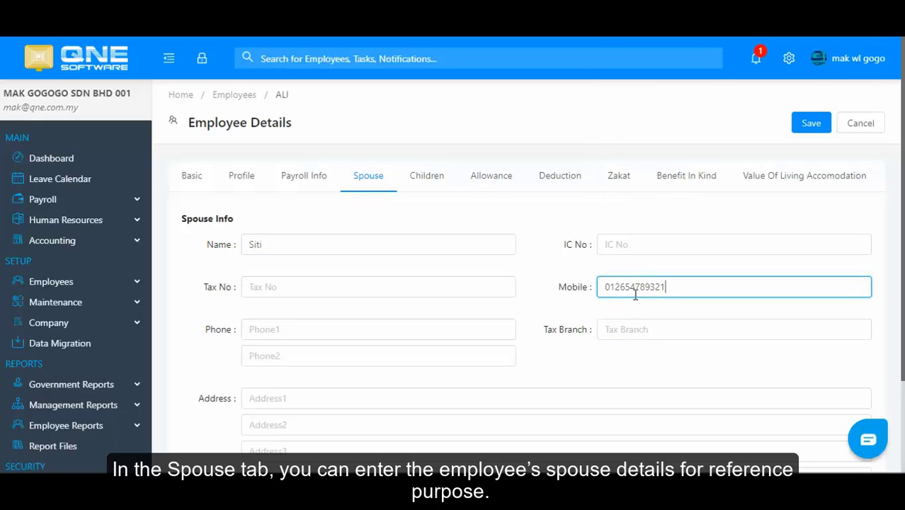
Step: Add a new child record on the Children tab and enter the child's name
{"action": "left_click", "coordinate": [429, 175]}
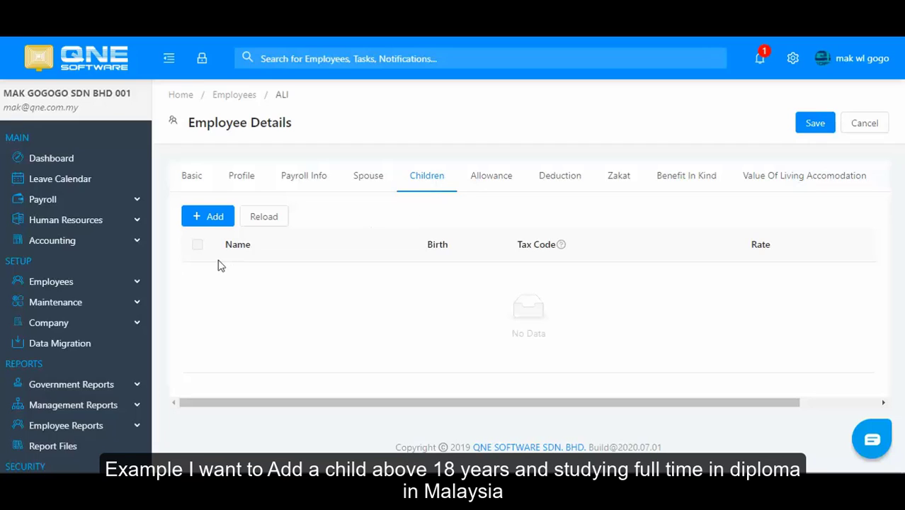
{"action": "left_click", "coordinate": [204, 222]}
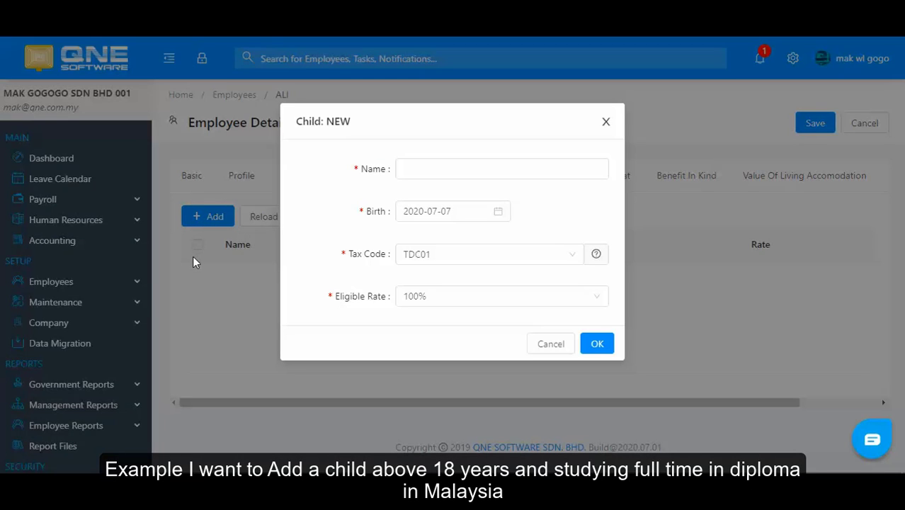
{"action": "left_click", "coordinate": [432, 168]}
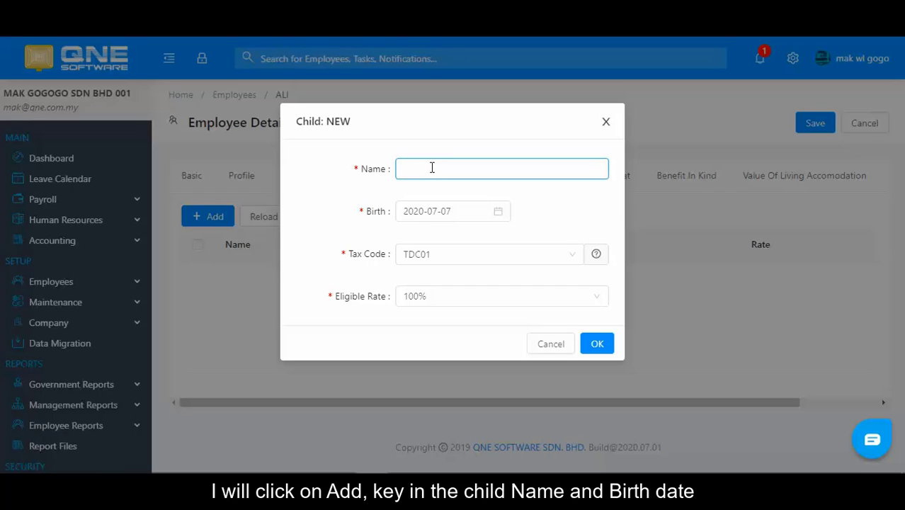
{"action": "left_click", "coordinate": [432, 168]}
{"action": "type", "text": "Mimi"}
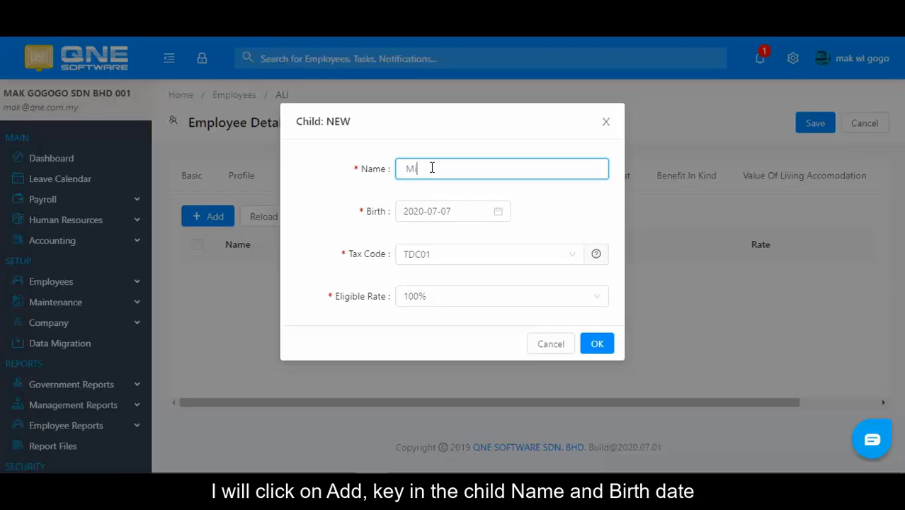
Step: Set the child's birth date to 5 July 1990
{"action": "left_click", "coordinate": [418, 212]}
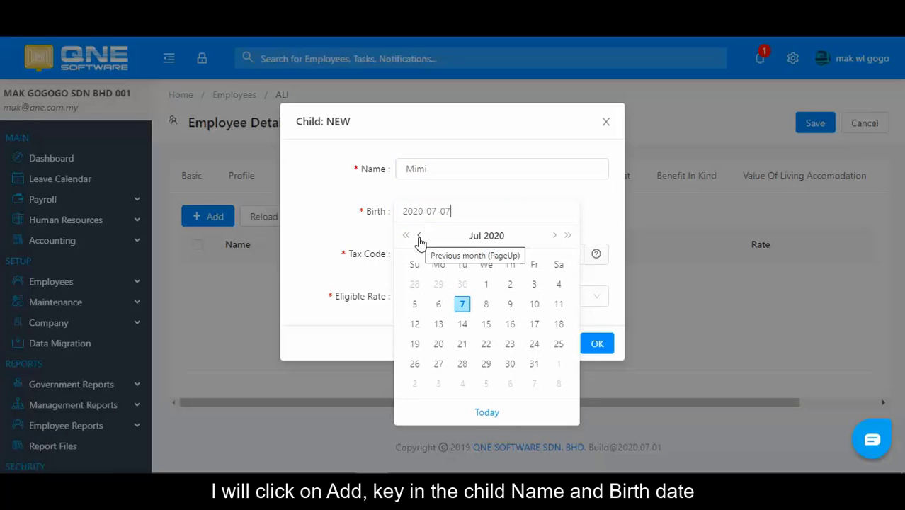
{"action": "left_click", "coordinate": [494, 236]}
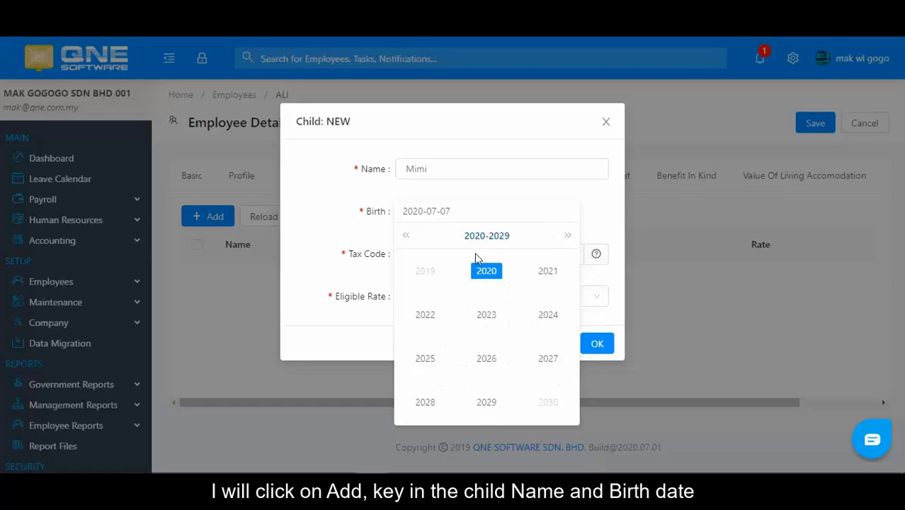
{"action": "left_click", "coordinate": [407, 237]}
{"action": "left_click", "coordinate": [407, 238]}
{"action": "left_click", "coordinate": [407, 237]}
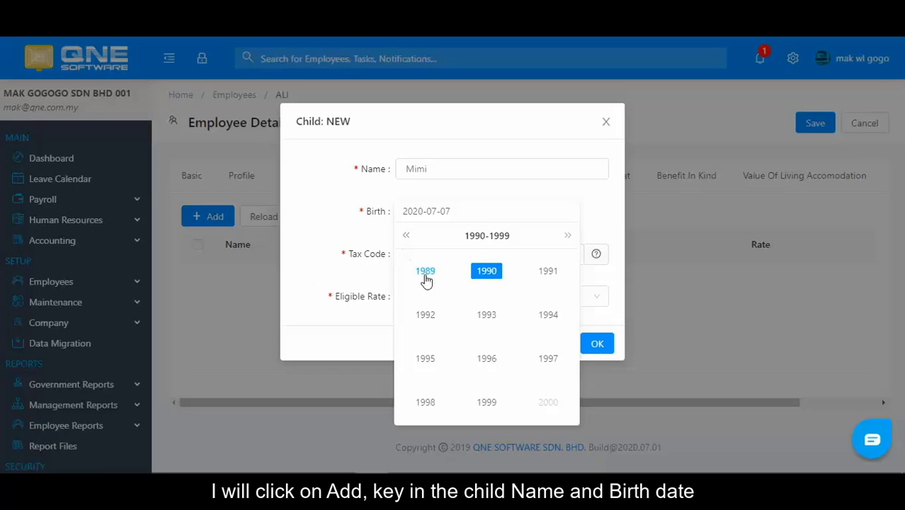
{"action": "left_click", "coordinate": [488, 272]}
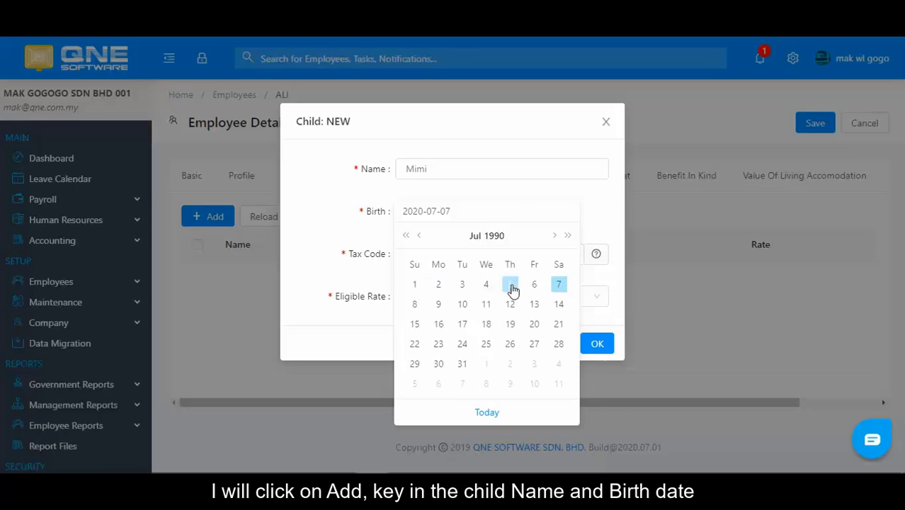
{"action": "left_click", "coordinate": [511, 283]}
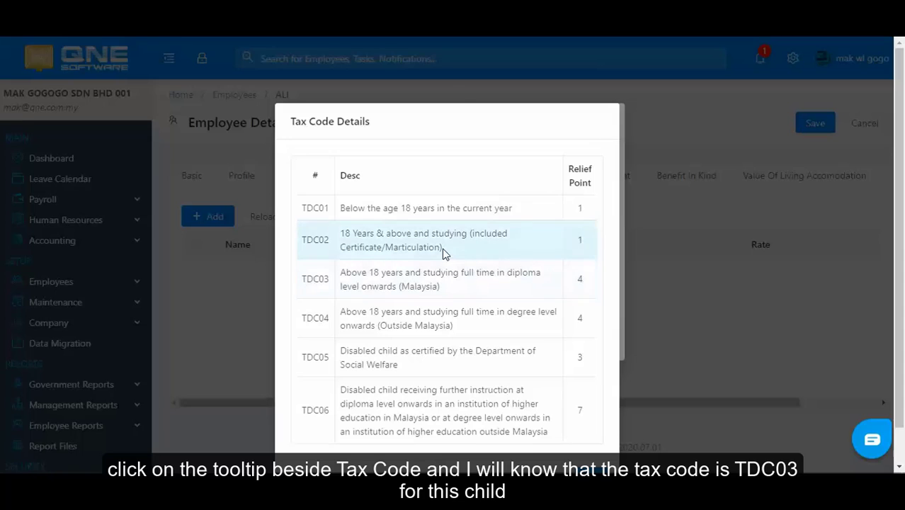
Step: Give the child tax code TDC03 with a 100% eligible rate
{"action": "left_click_drag", "start_coordinate": [441, 287], "coordinate": [304, 285]}
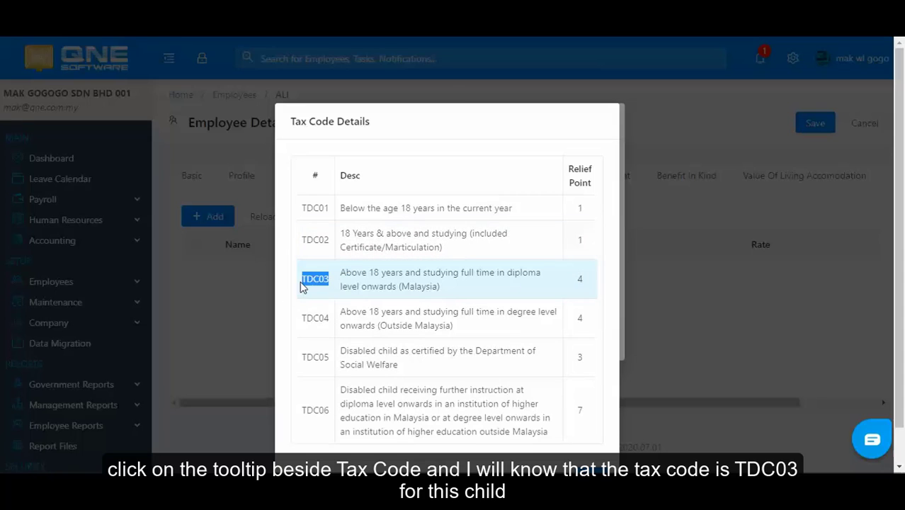
{"action": "scroll", "coordinate": [590, 454], "scroll_direction": "down", "scroll_amount": 1}
{"action": "left_click", "coordinate": [594, 438]}
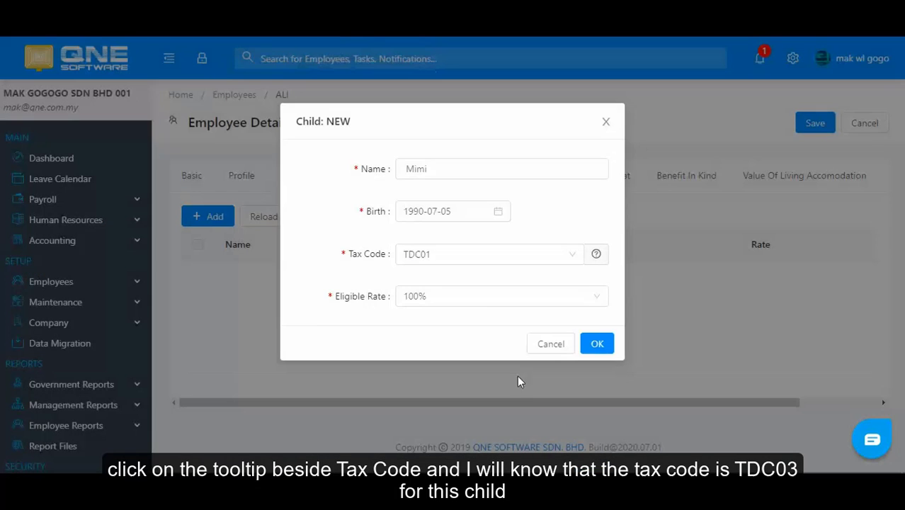
{"action": "left_click", "coordinate": [481, 260]}
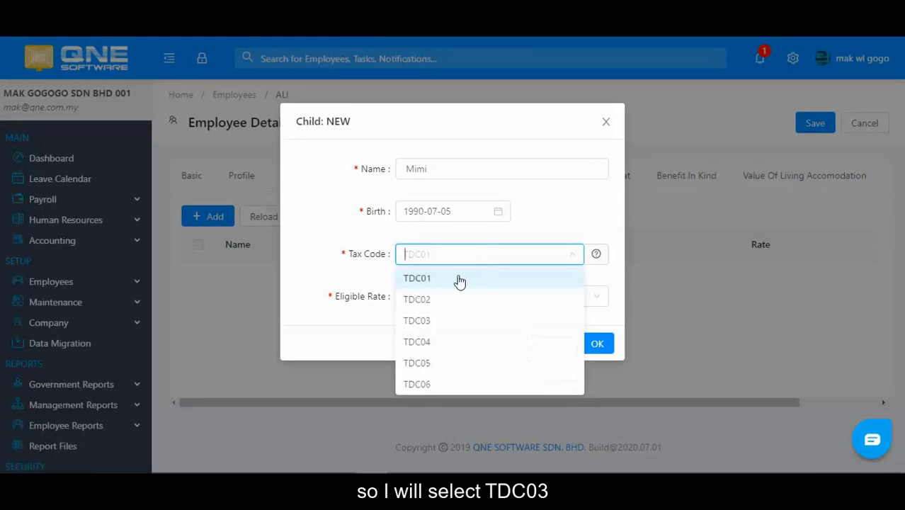
{"action": "left_click", "coordinate": [436, 320]}
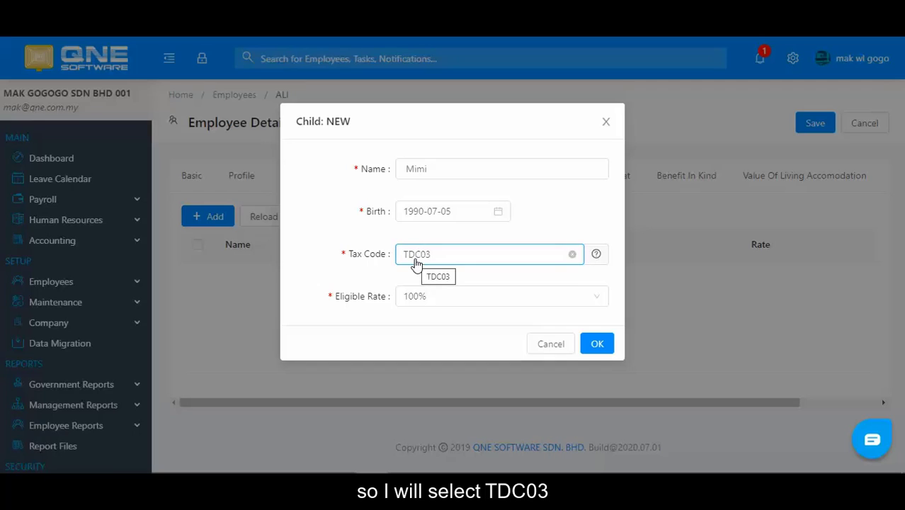
{"action": "left_click", "coordinate": [433, 298]}
{"action": "left_click", "coordinate": [422, 300]}
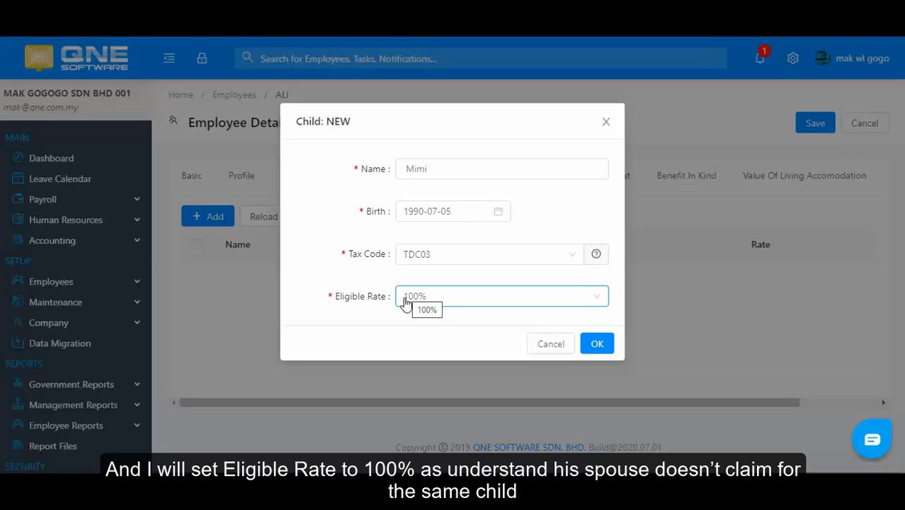
Step: Confirm the child entry and save ALI's employee record
{"action": "left_click", "coordinate": [601, 344]}
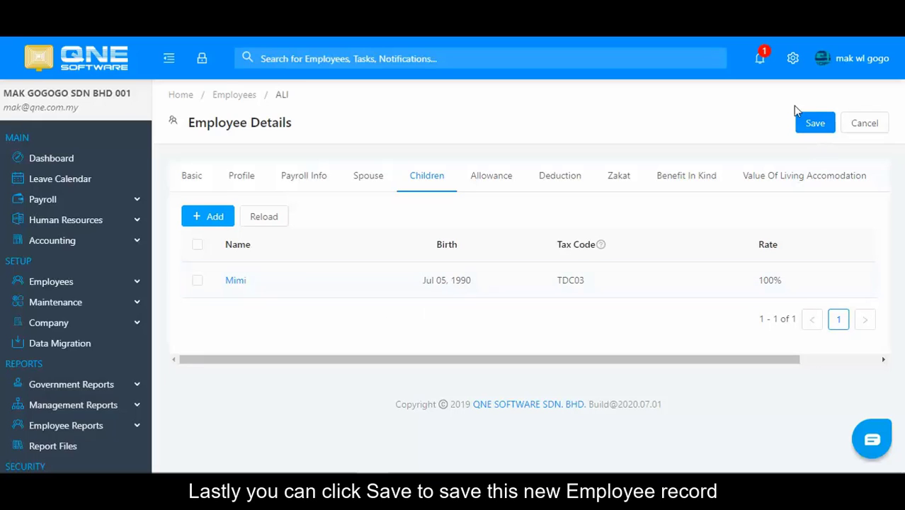
{"action": "left_click", "coordinate": [814, 124]}
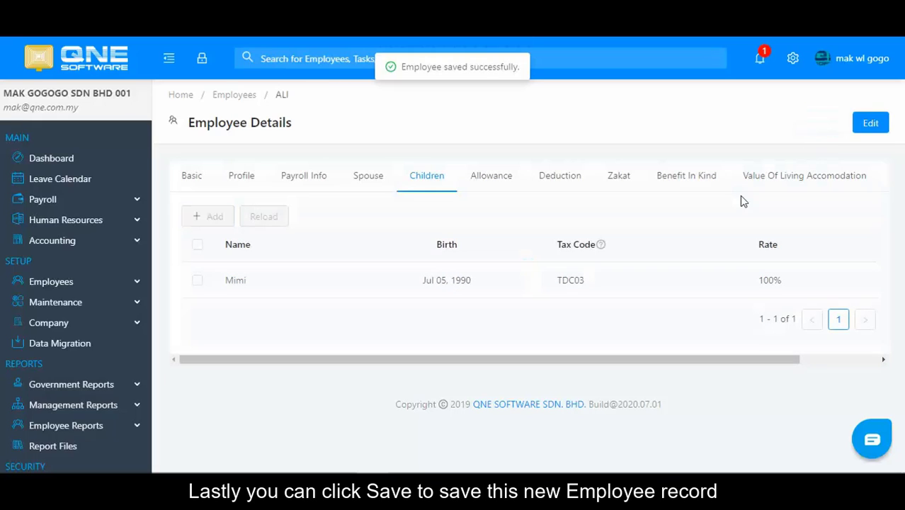